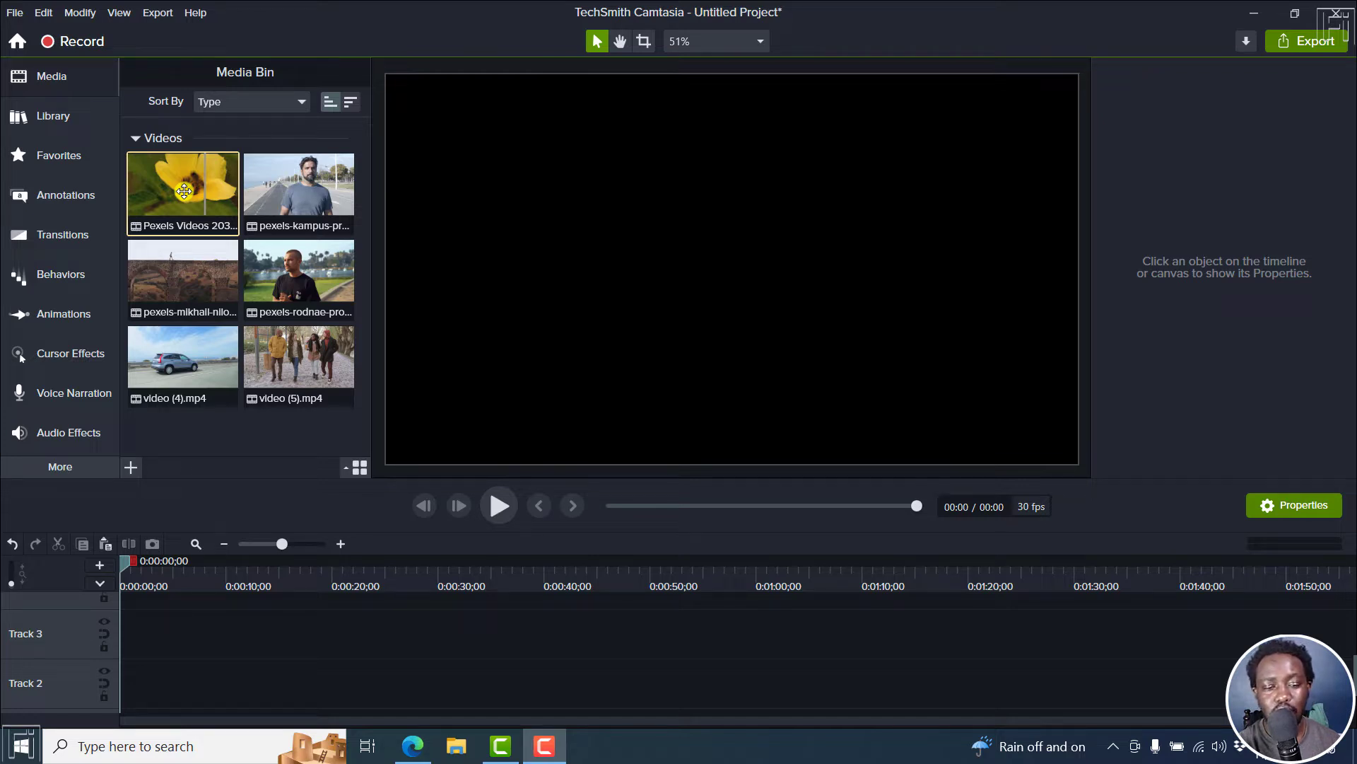
# - Place the flower, kampus, rodnae and mikhail clips end to end on Track 2, then zoom to fit
pyautogui.moveTo(184, 191); pyautogui.dragTo(141, 682)
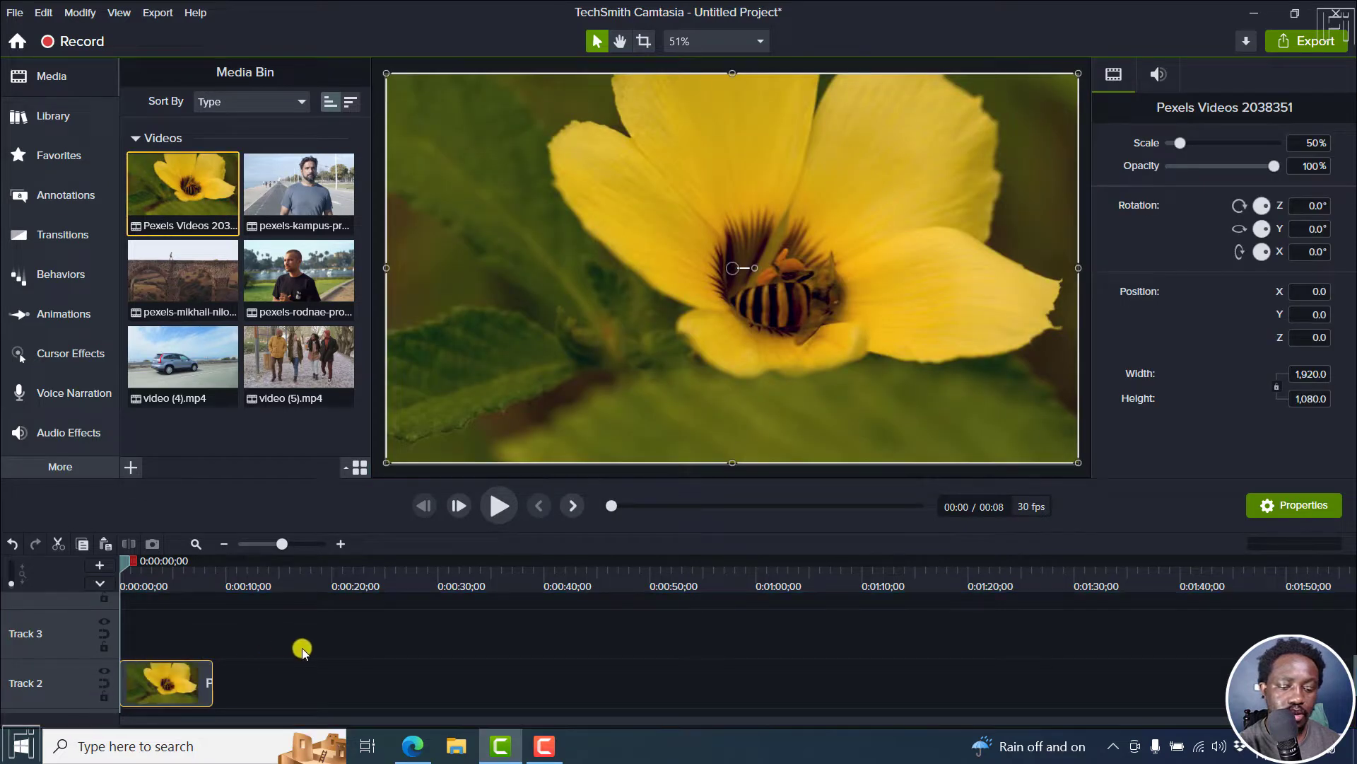
pyautogui.click(304, 647)
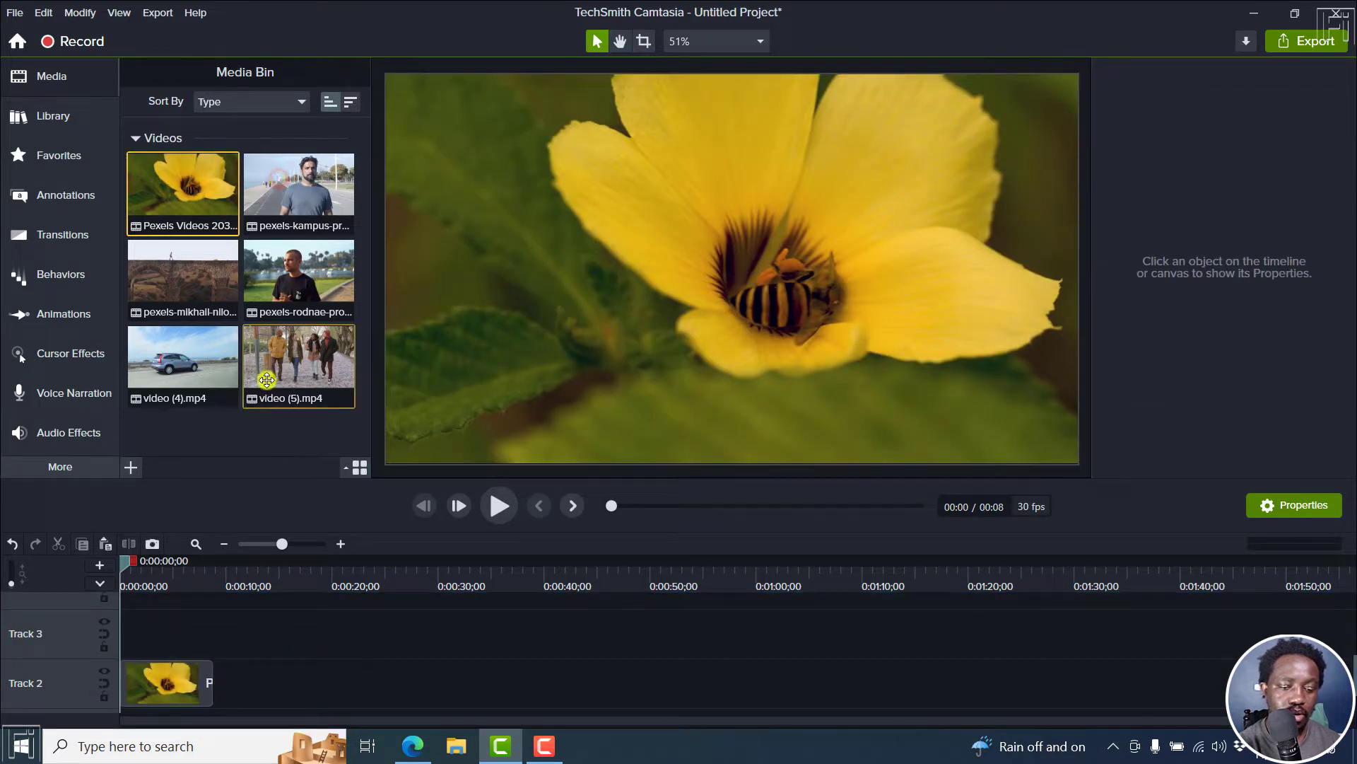
pyautogui.moveTo(280, 210); pyautogui.dragTo(205, 686)
pyautogui.moveTo(263, 288); pyautogui.dragTo(418, 690)
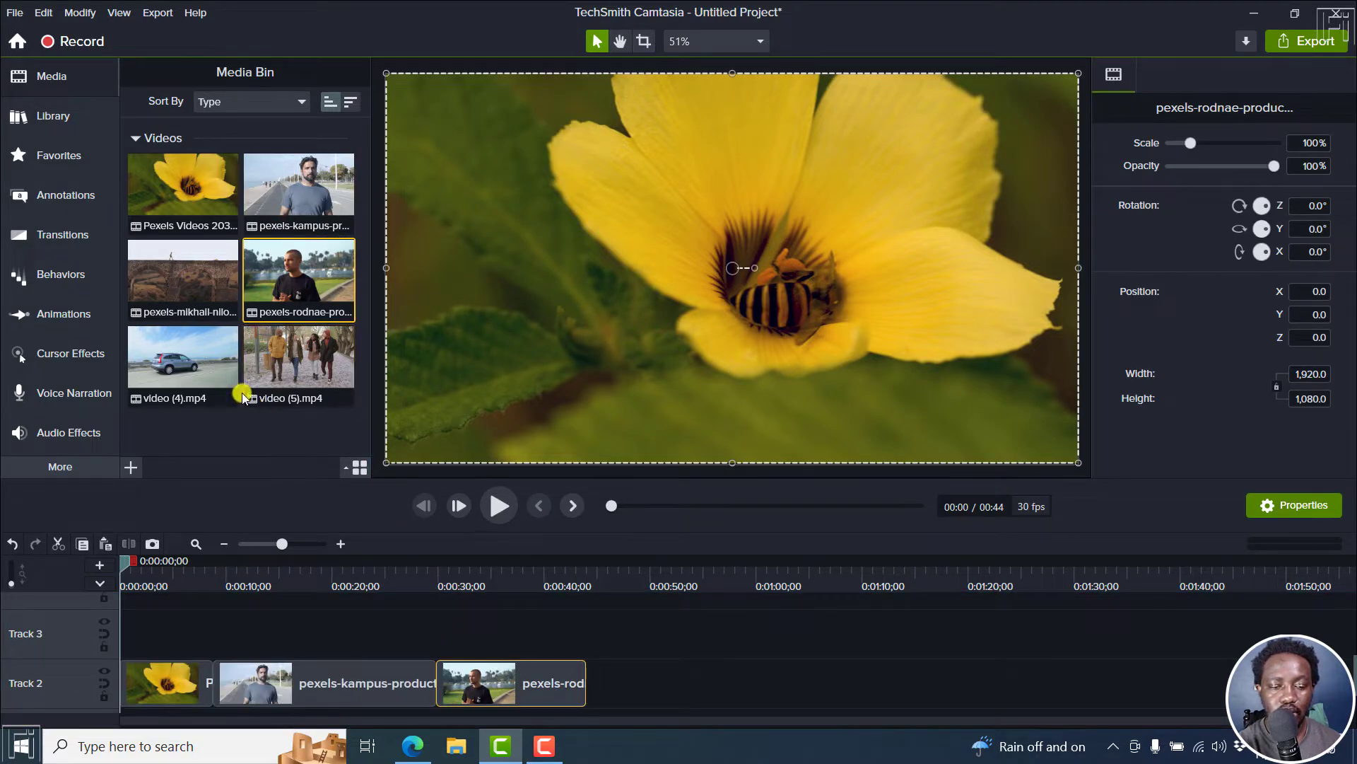
pyautogui.moveTo(176, 281); pyautogui.dragTo(646, 655)
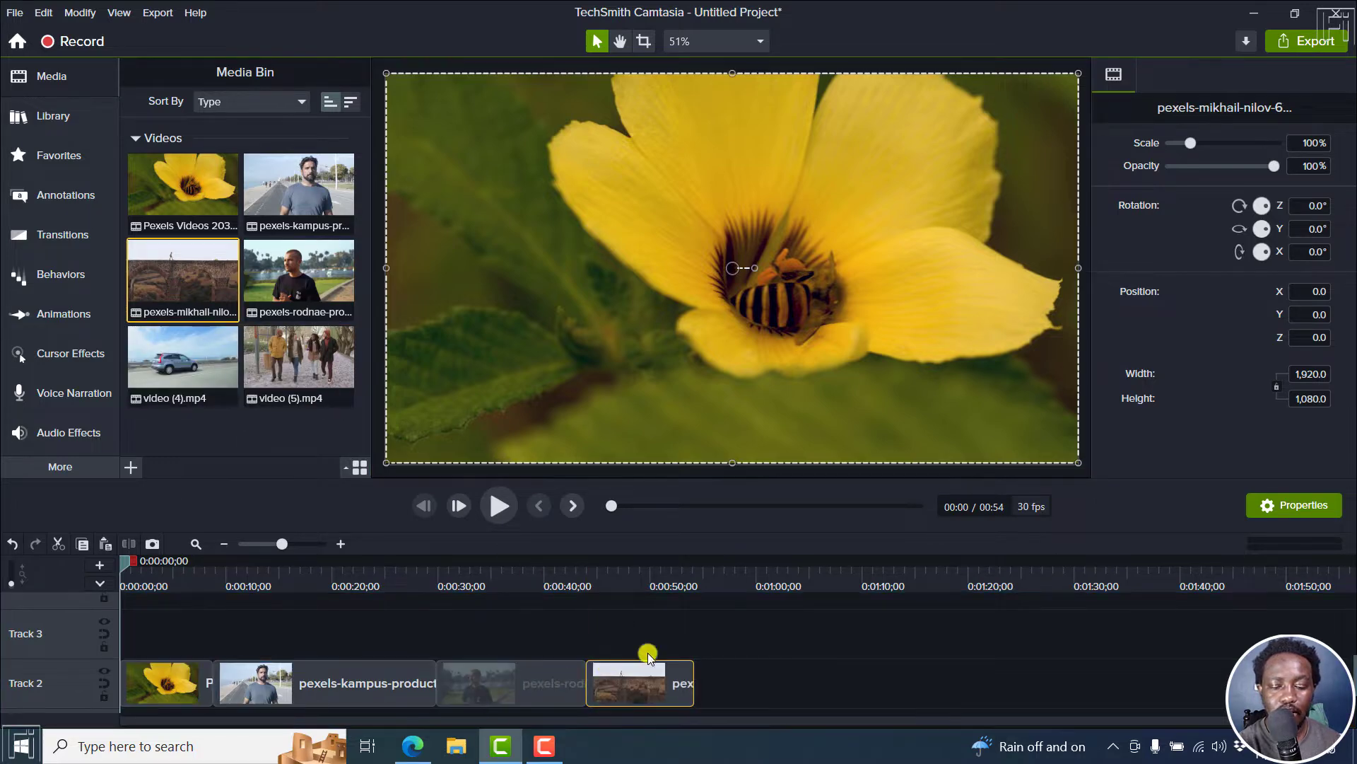
pyautogui.click(196, 544)
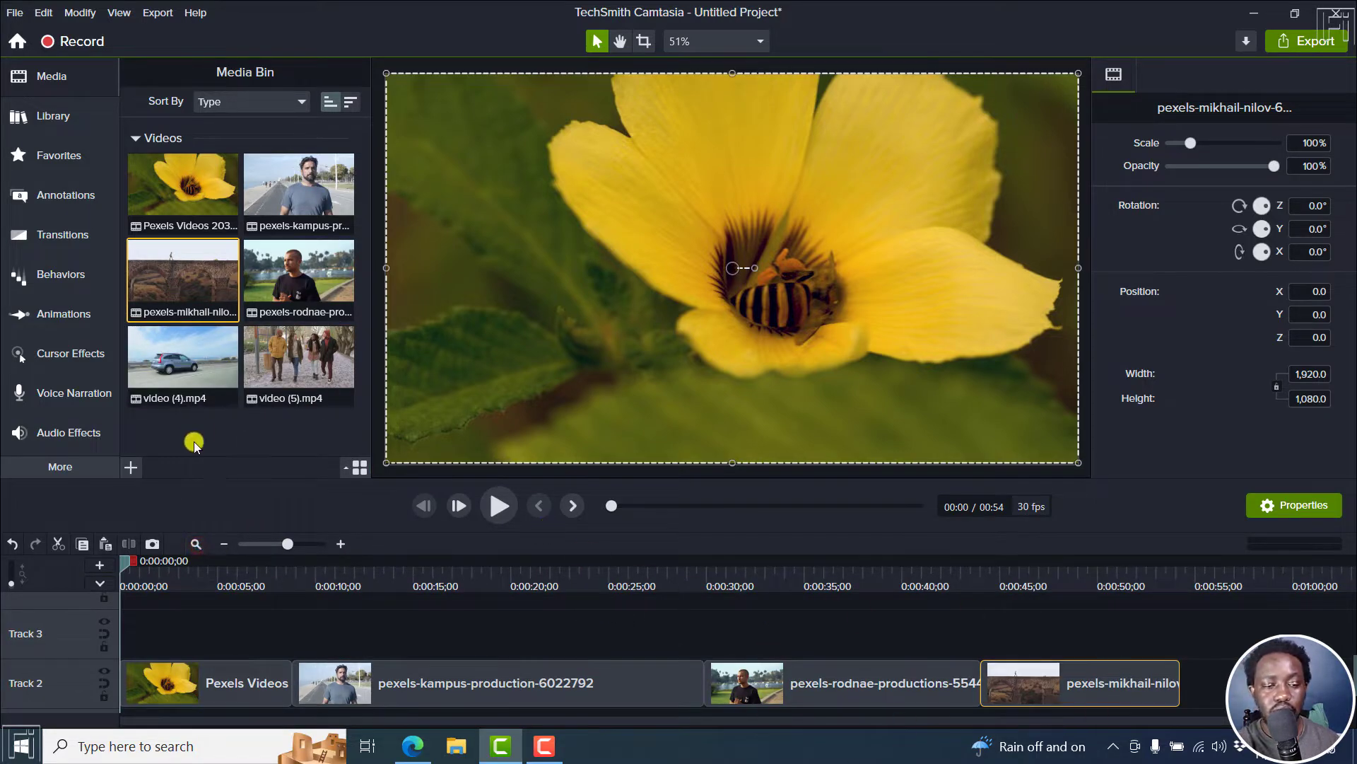
# - Drop an Animated Mosaic transition onto the join between the flower and kampus clips
pyautogui.click(69, 237)
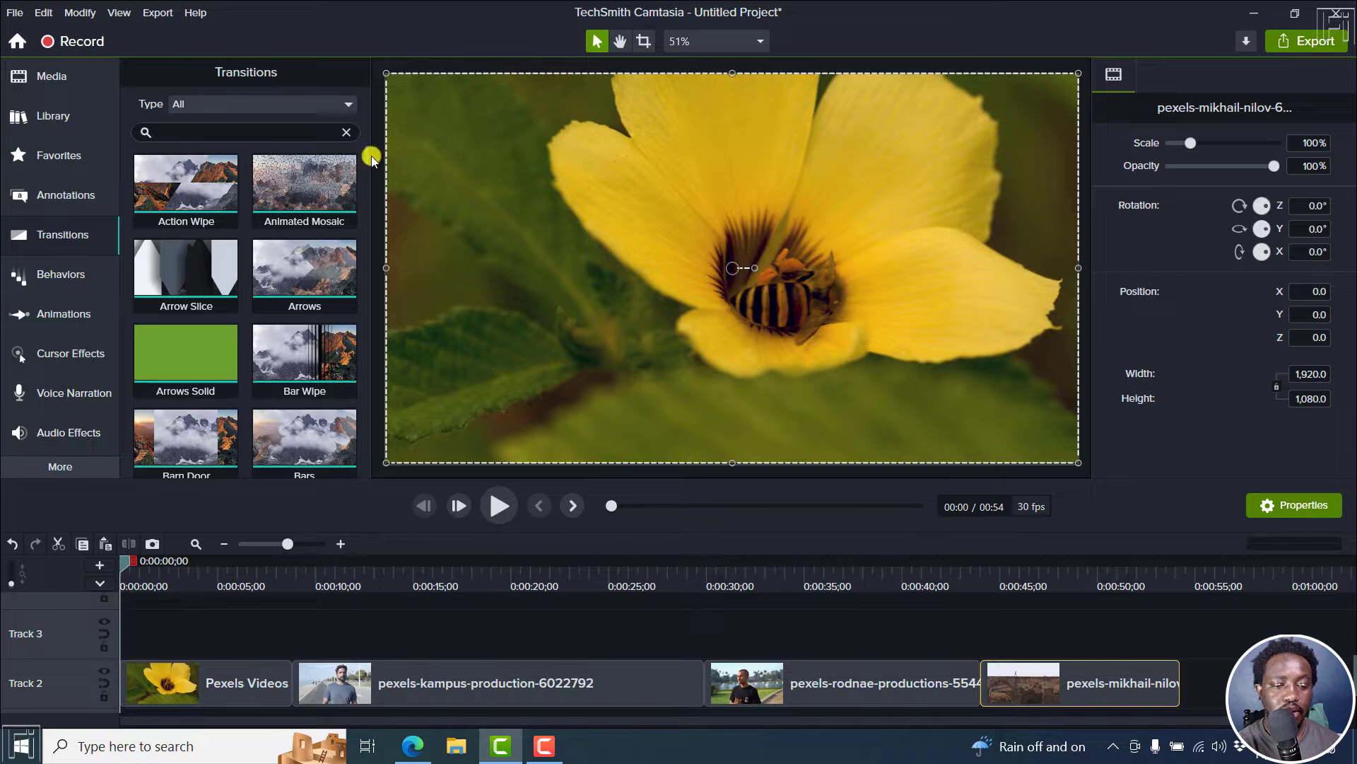
pyautogui.moveTo(311, 176)
pyautogui.moveTo(311, 176); pyautogui.dragTo(297, 700)
# - Play the timeline from just before the Animated Mosaic transition to preview it
pyautogui.click(248, 579)
pyautogui.press('space')
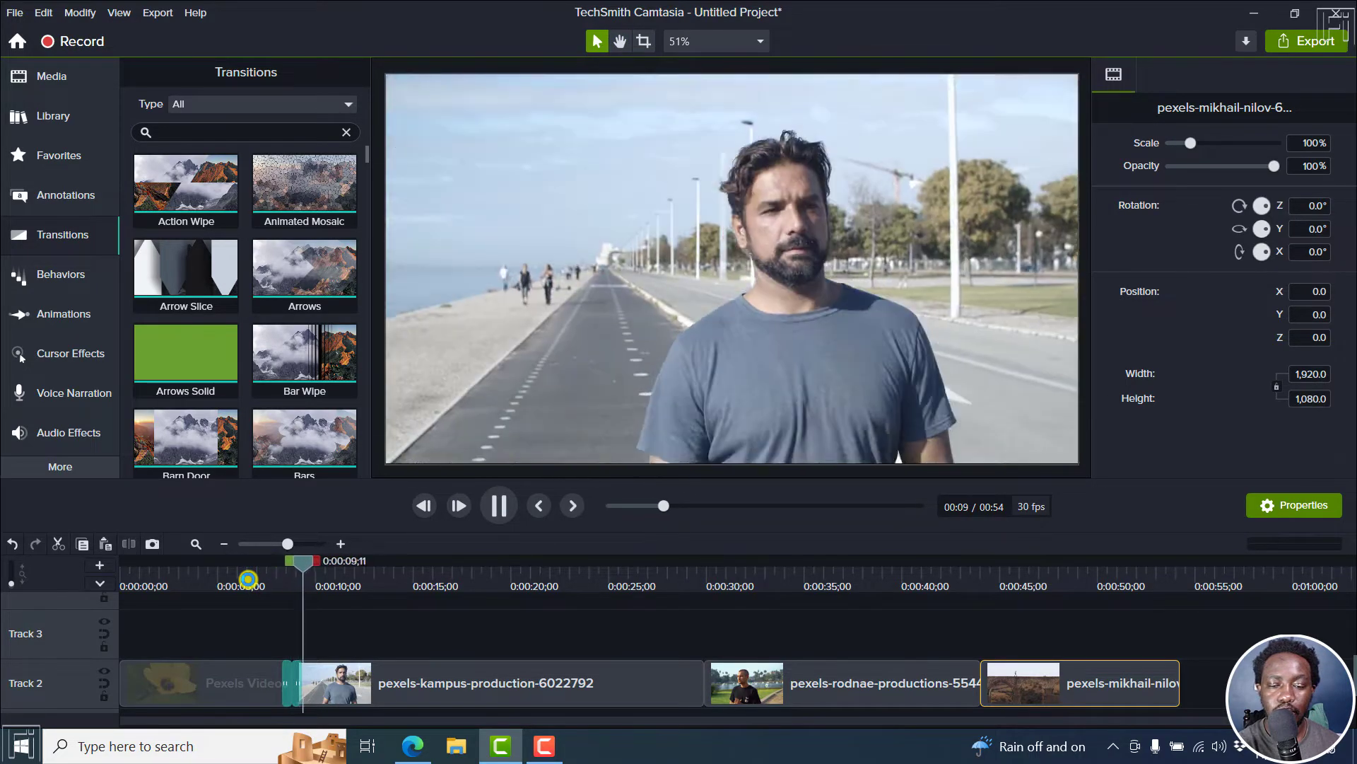
pyautogui.press('space')
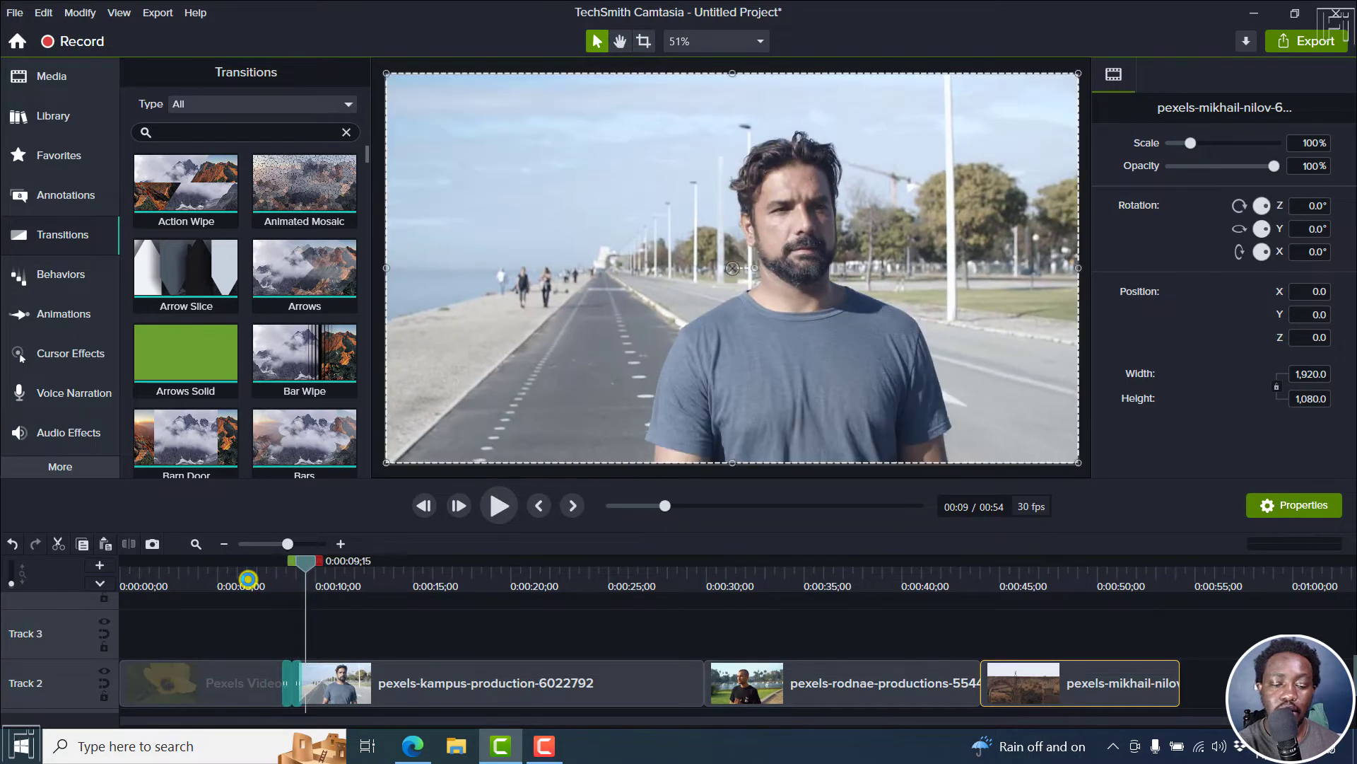
# - Select the Animated Mosaic transition, keep its type, and toggle reusing trimmed frames
pyautogui.click(340, 544)
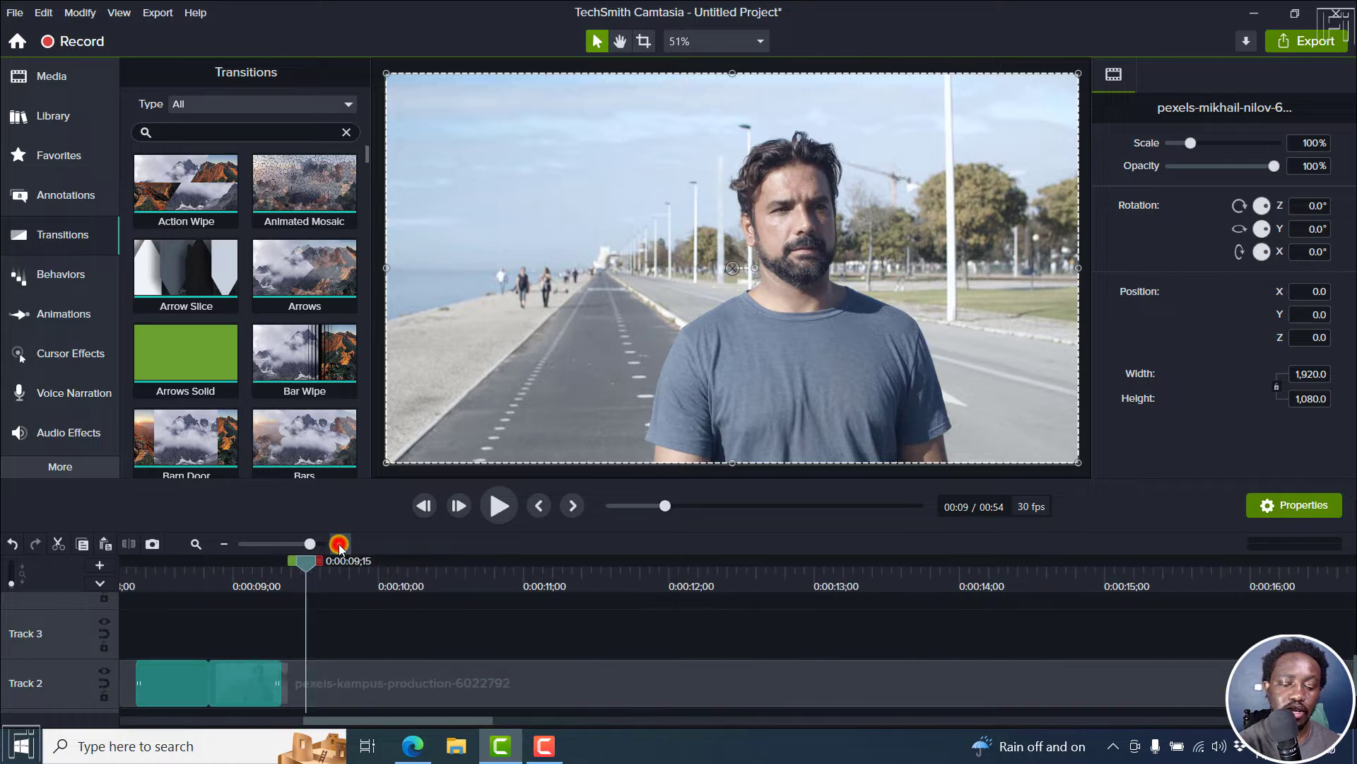
pyautogui.click(179, 685)
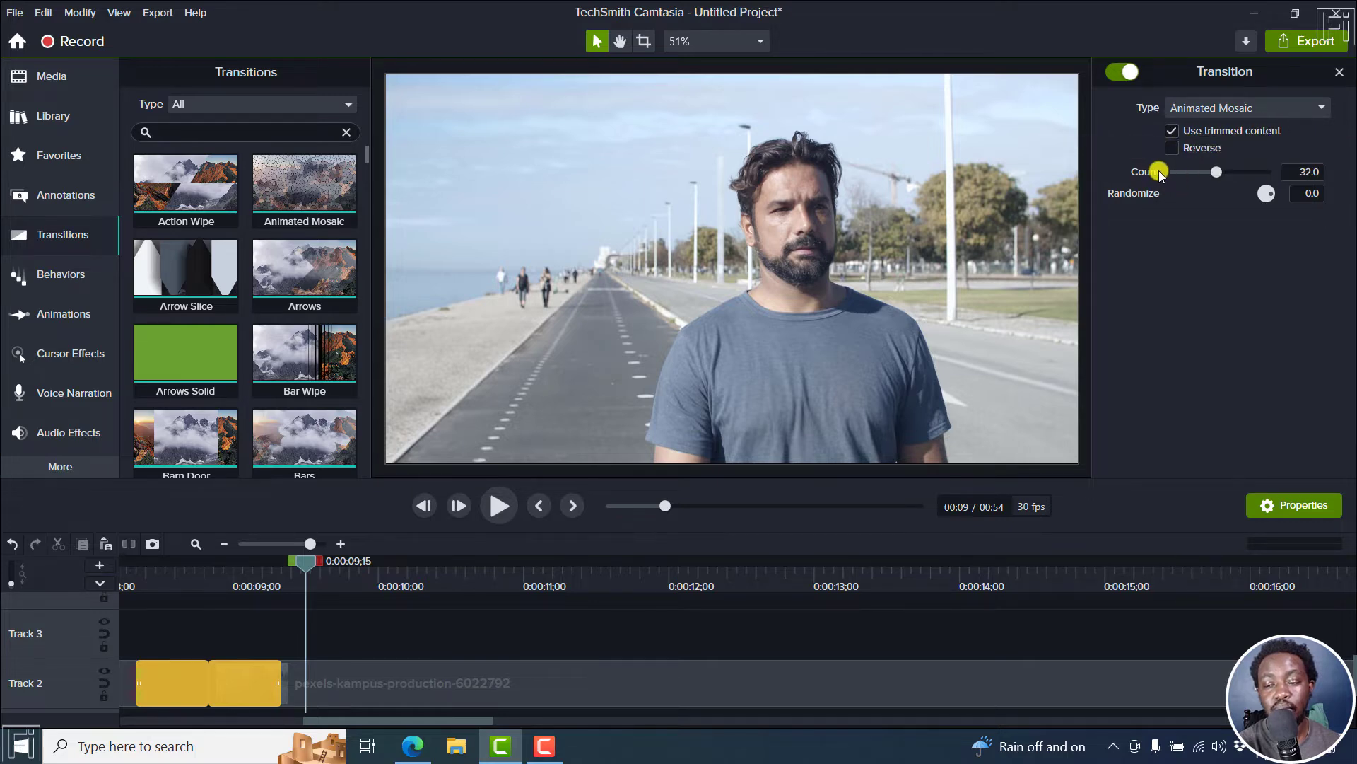
pyautogui.click(1213, 107)
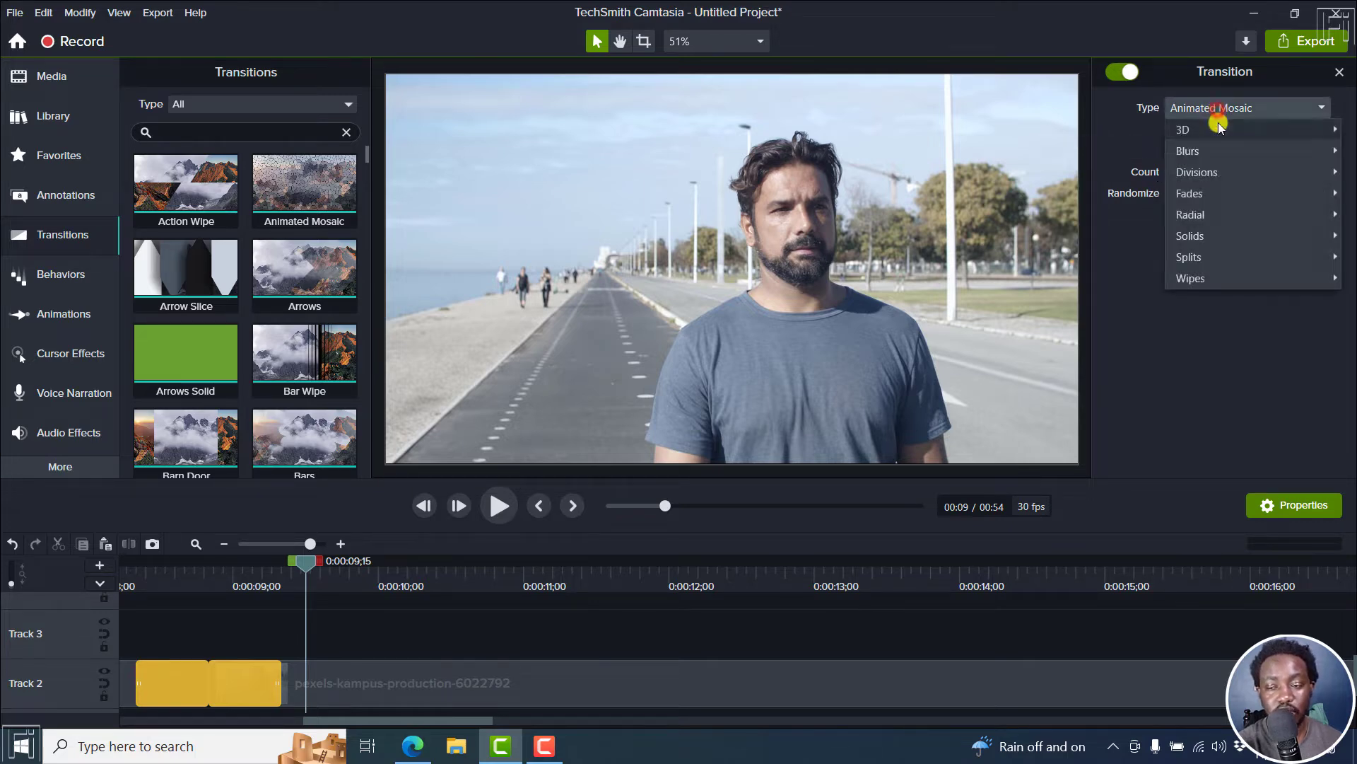
pyautogui.click(1155, 114)
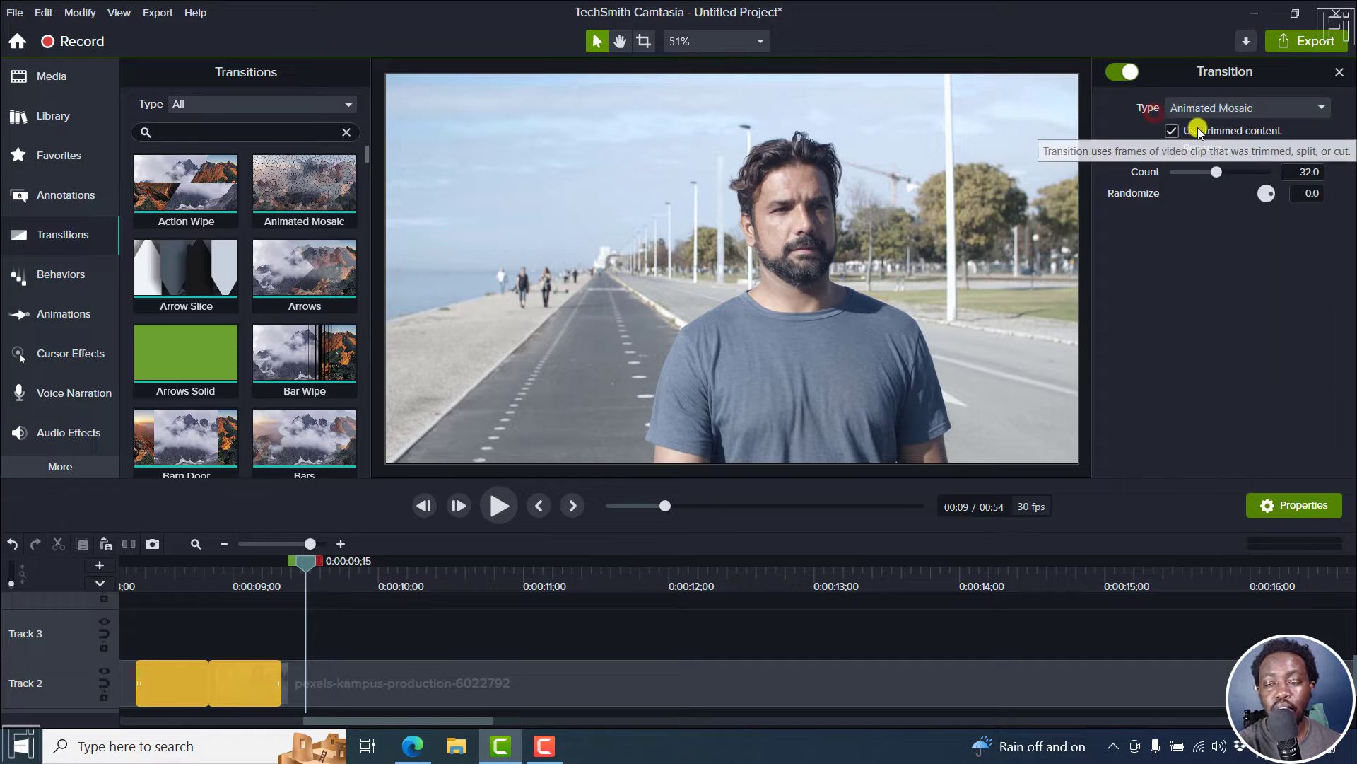
pyautogui.click(1178, 132)
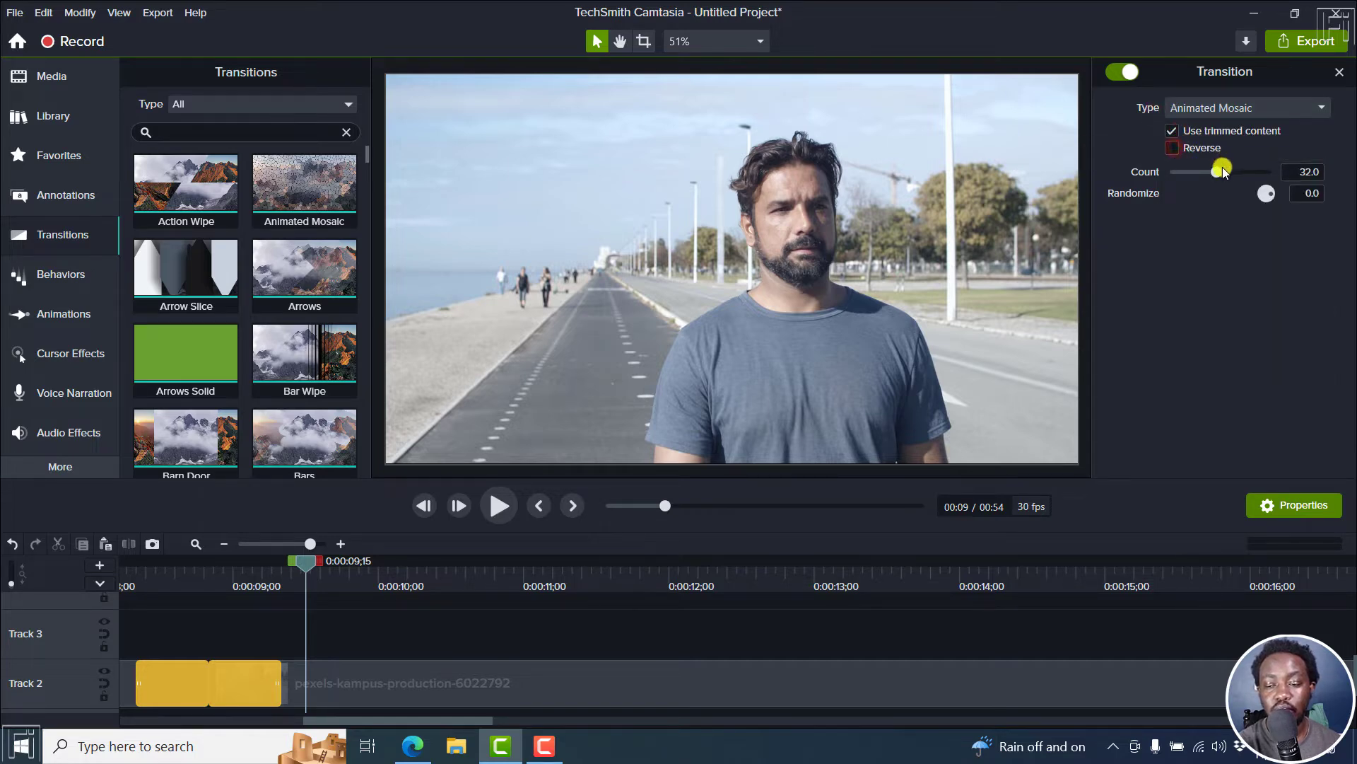
# - Set the mosaic Count to 38.8 and Randomize to 2.7
pyautogui.click(171, 571)
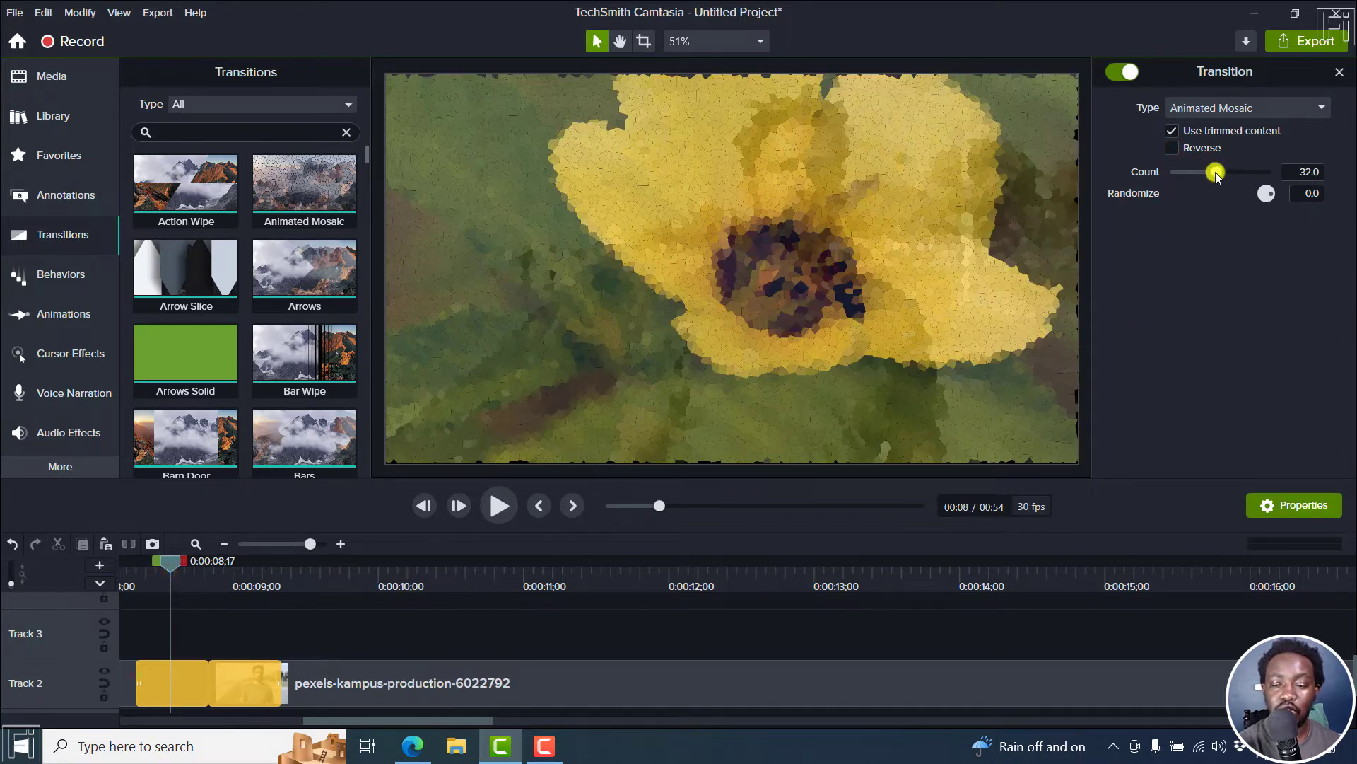
pyautogui.moveTo(1217, 172); pyautogui.dragTo(1281, 185)
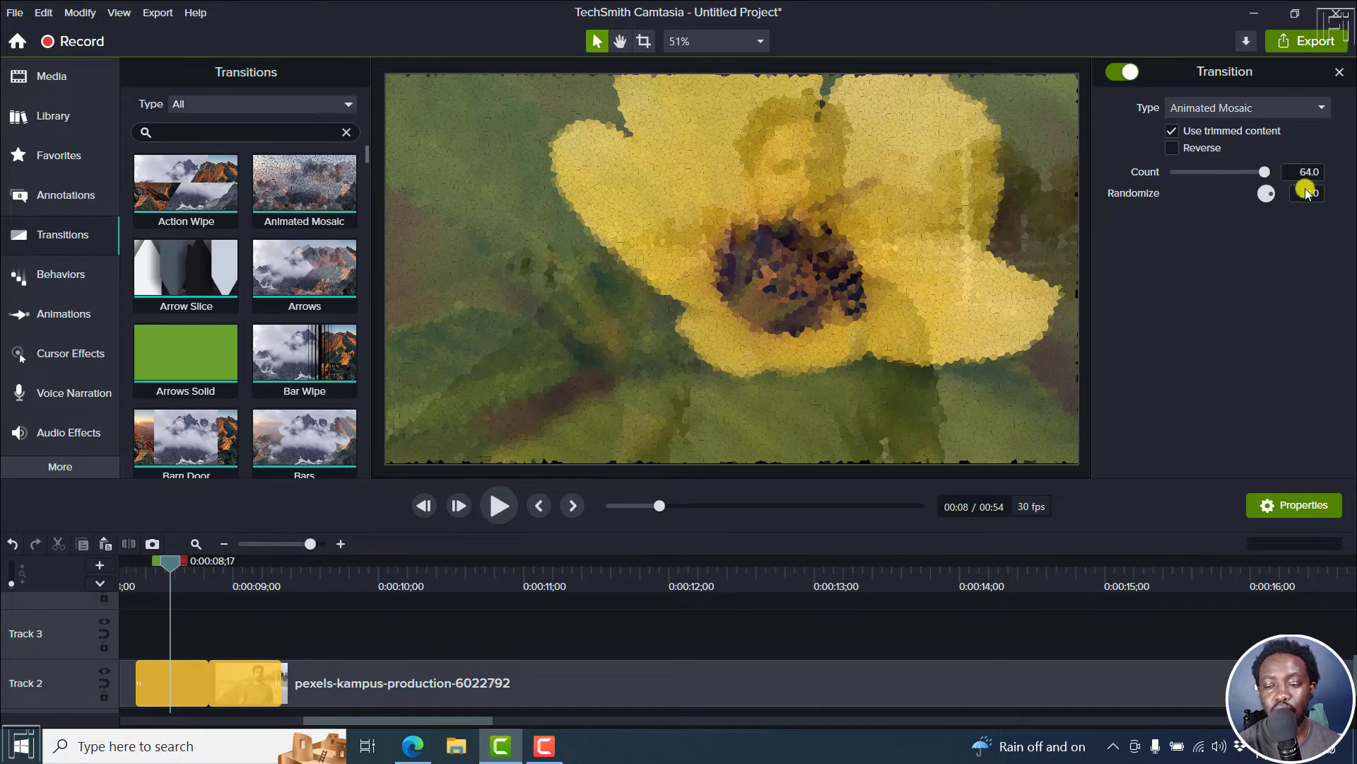
pyautogui.moveTo(1267, 193)
pyautogui.mouseDown()
pyautogui.moveTo(1241, 204)
pyautogui.moveTo(1253, 218)
pyautogui.moveTo(1259, 193)
pyautogui.mouseUp()
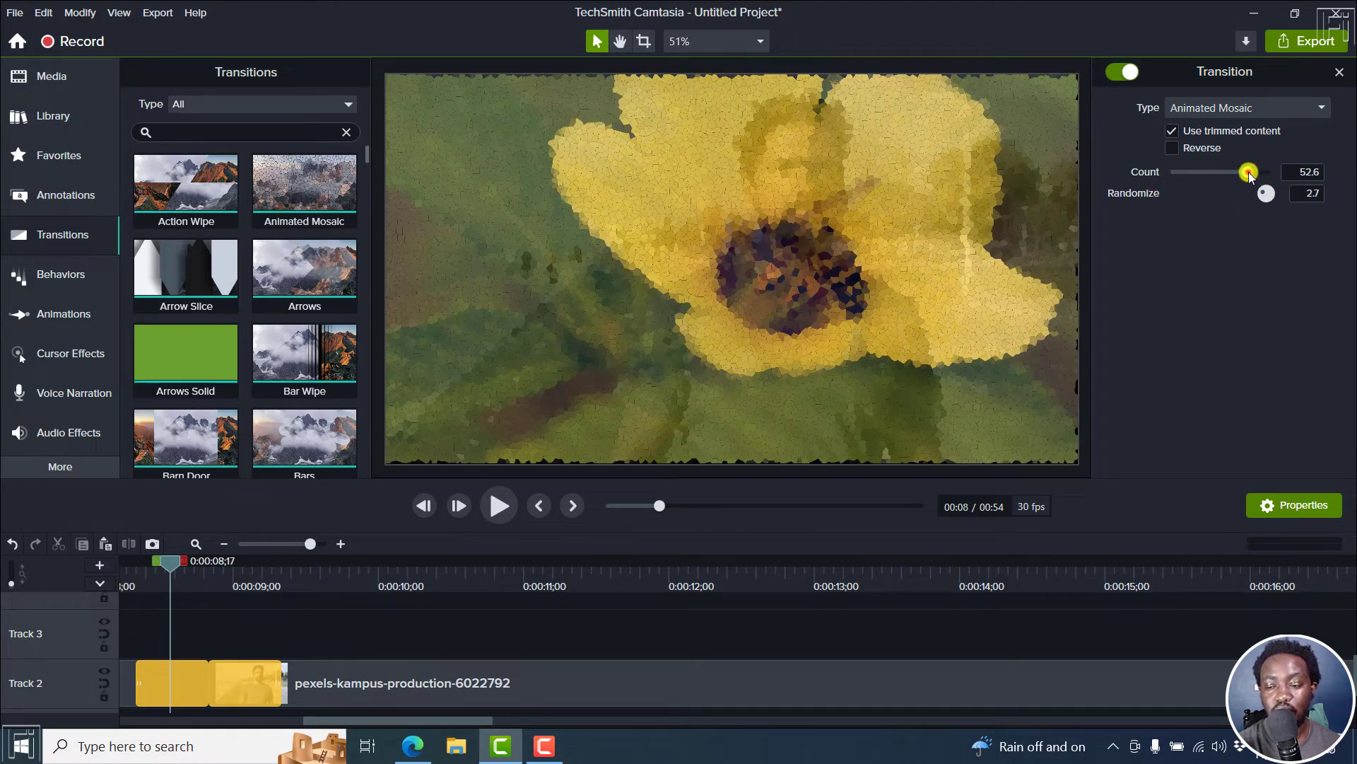
pyautogui.moveTo(1248, 174)
pyautogui.mouseDown()
pyautogui.moveTo(1202, 178)
pyautogui.moveTo(1228, 178)
pyautogui.mouseUp()
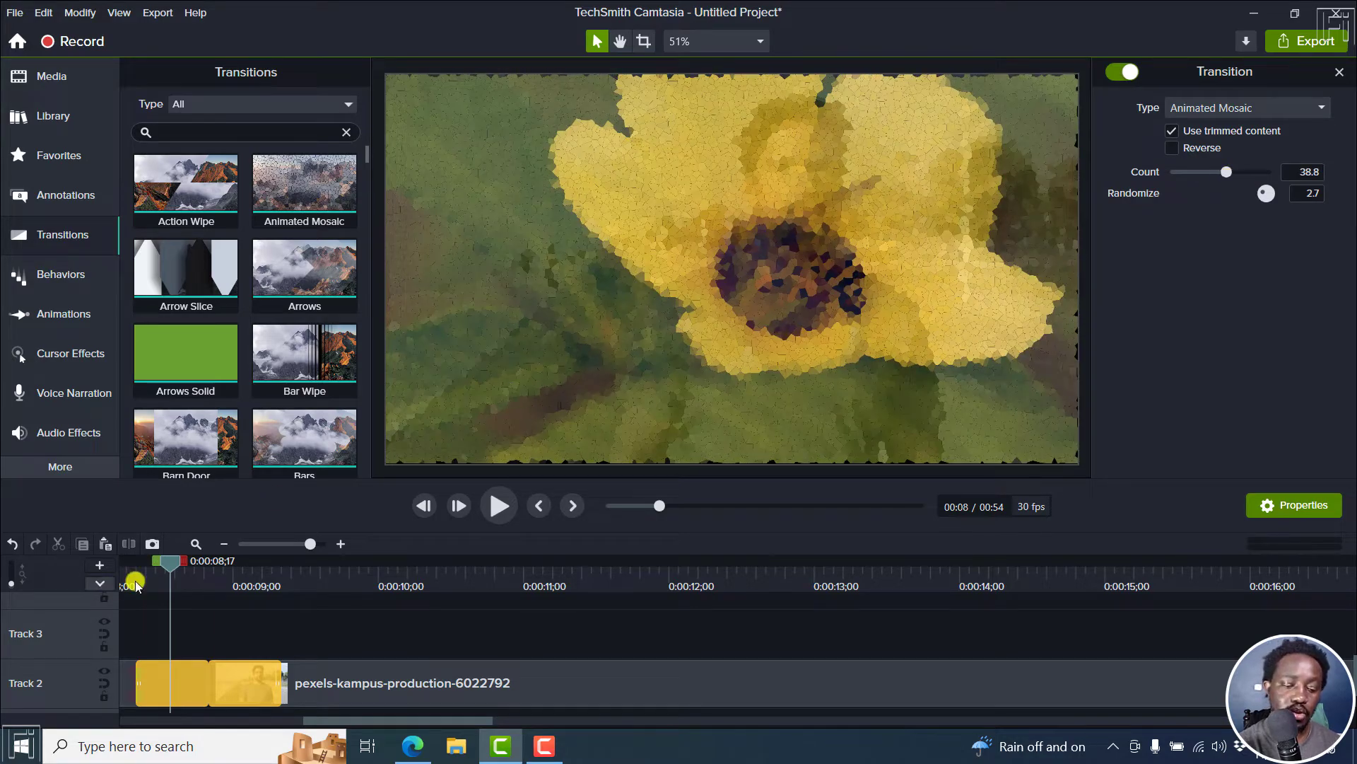
pyautogui.moveTo(170, 560); pyautogui.dragTo(105, 565)
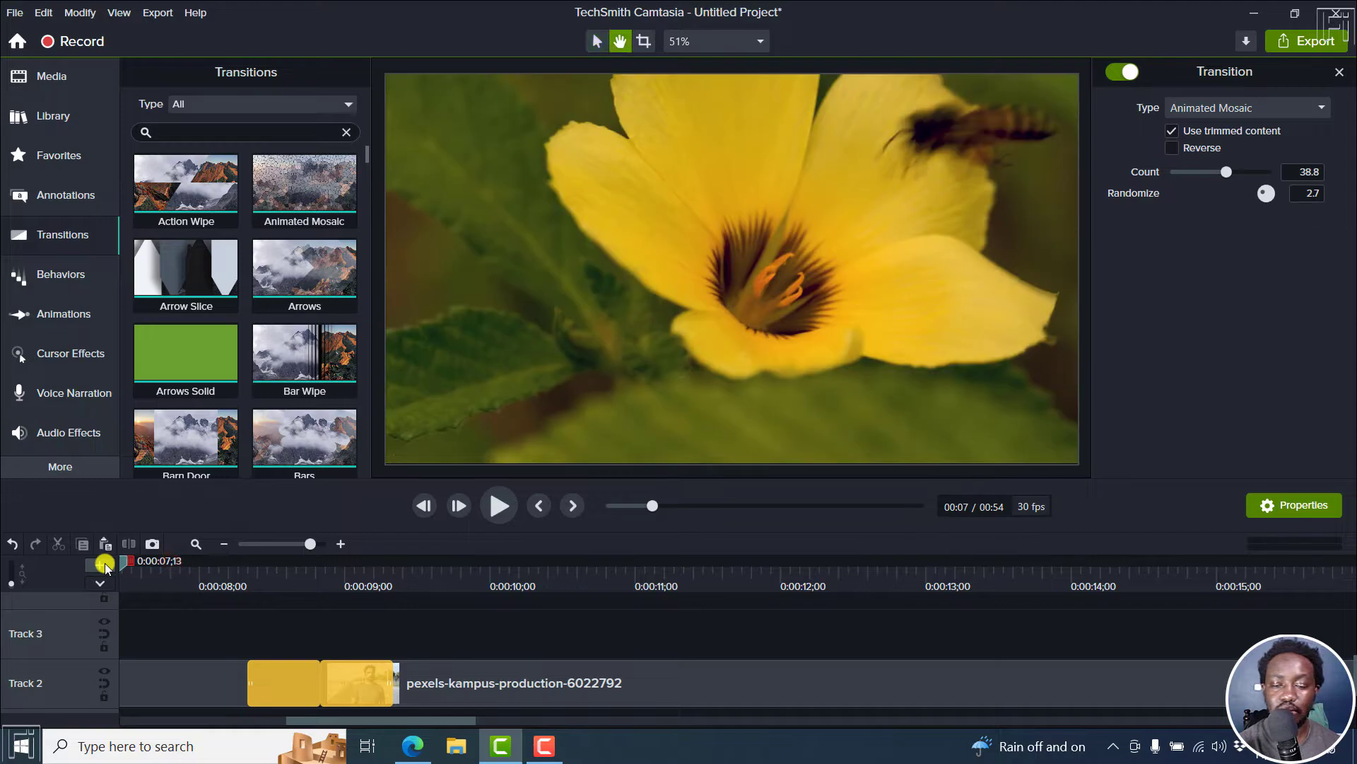
# - Turn on Reverse for the Animated Mosaic transition, preview it, and zoom the timeline out two levels
pyautogui.press('space')
pyautogui.press('space')
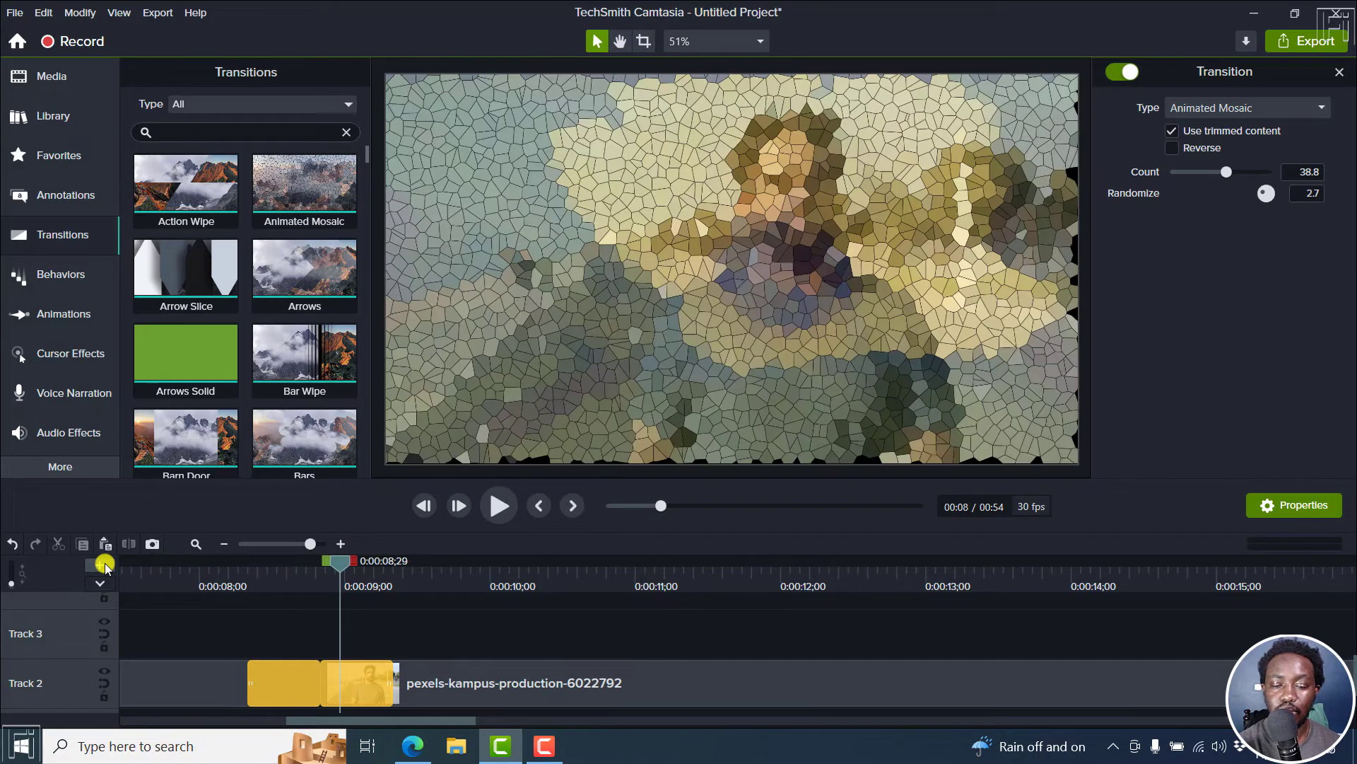
pyautogui.click(1173, 146)
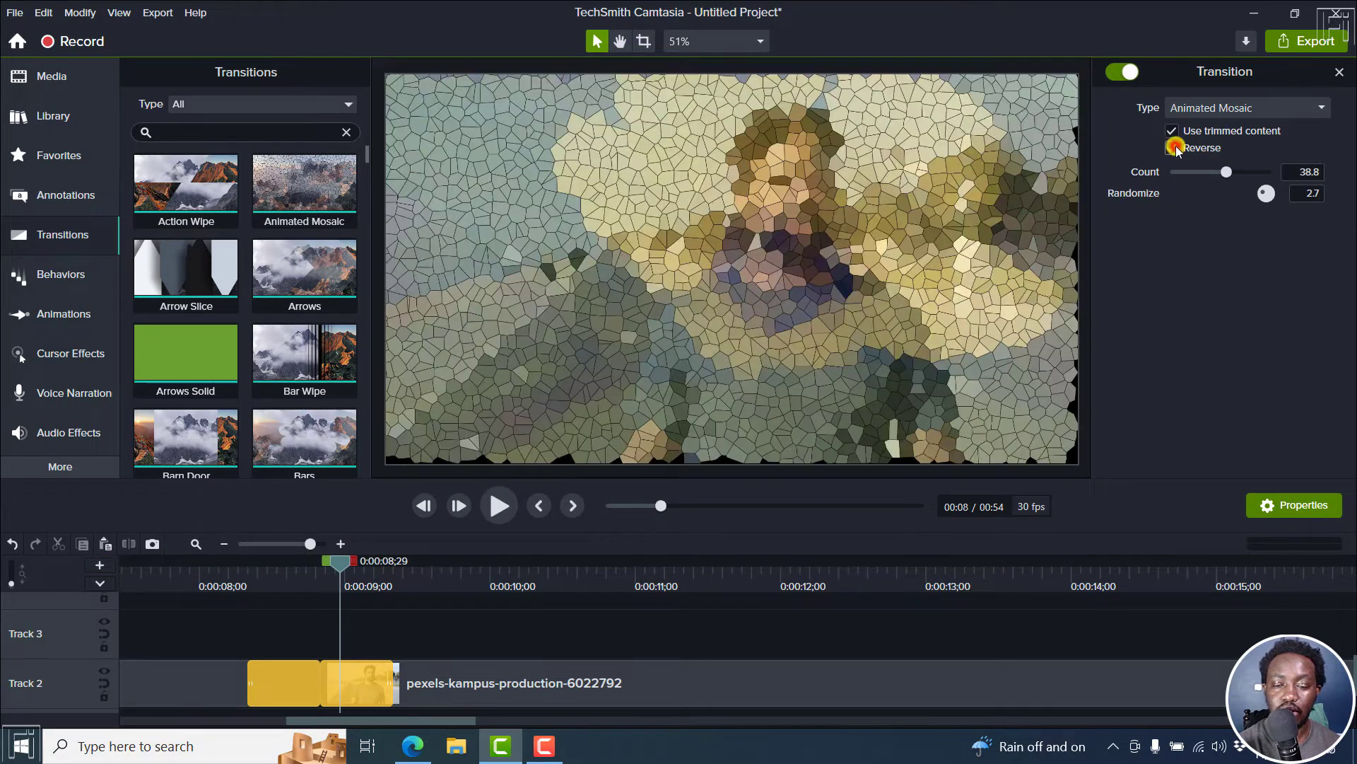
pyautogui.click(212, 576)
pyautogui.press('space')
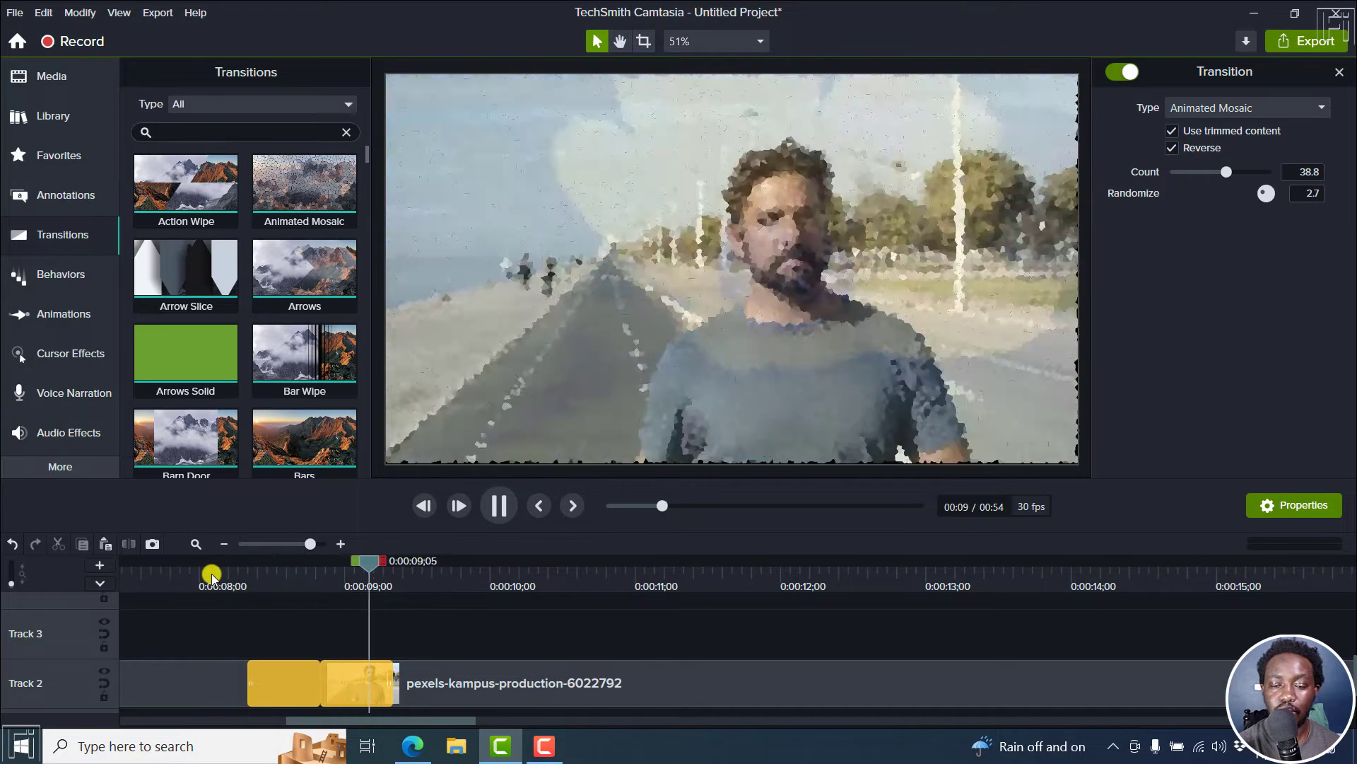
pyautogui.press('space')
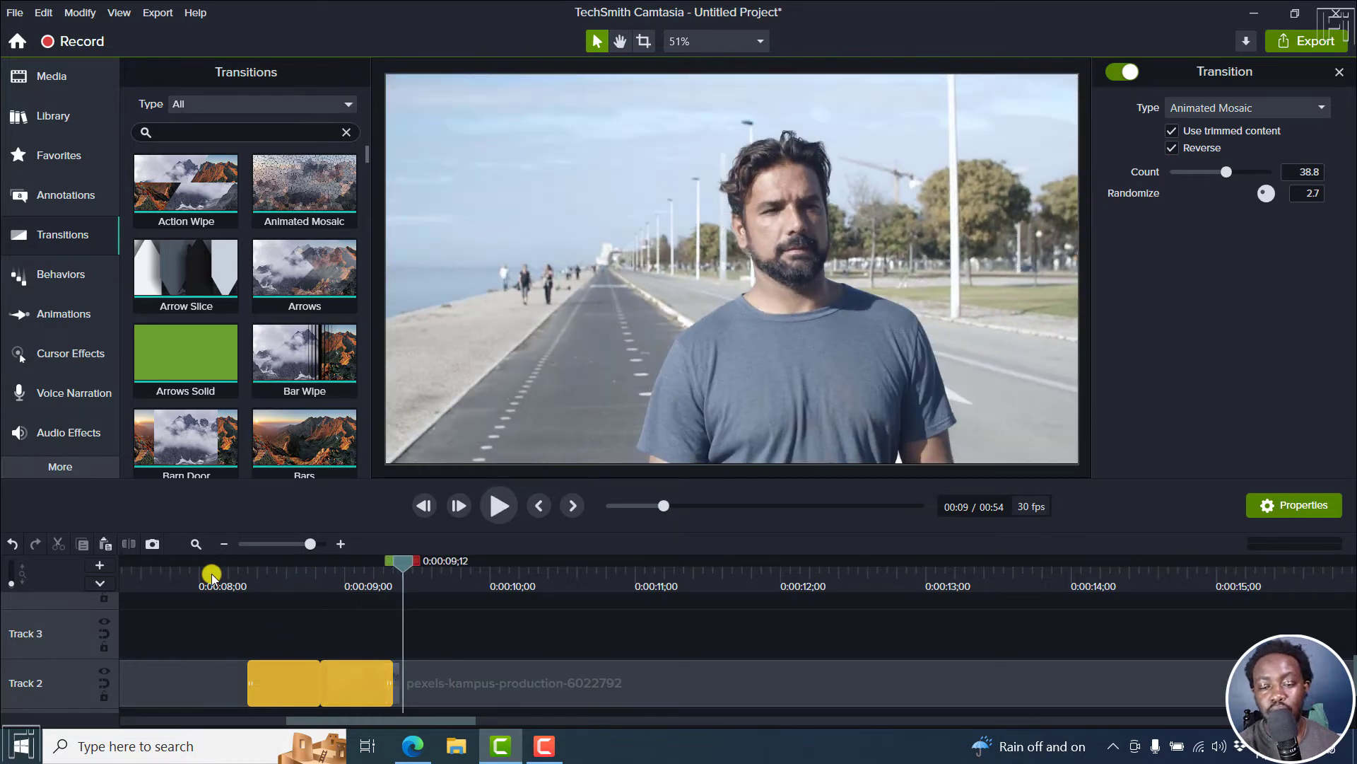
pyautogui.click(225, 543)
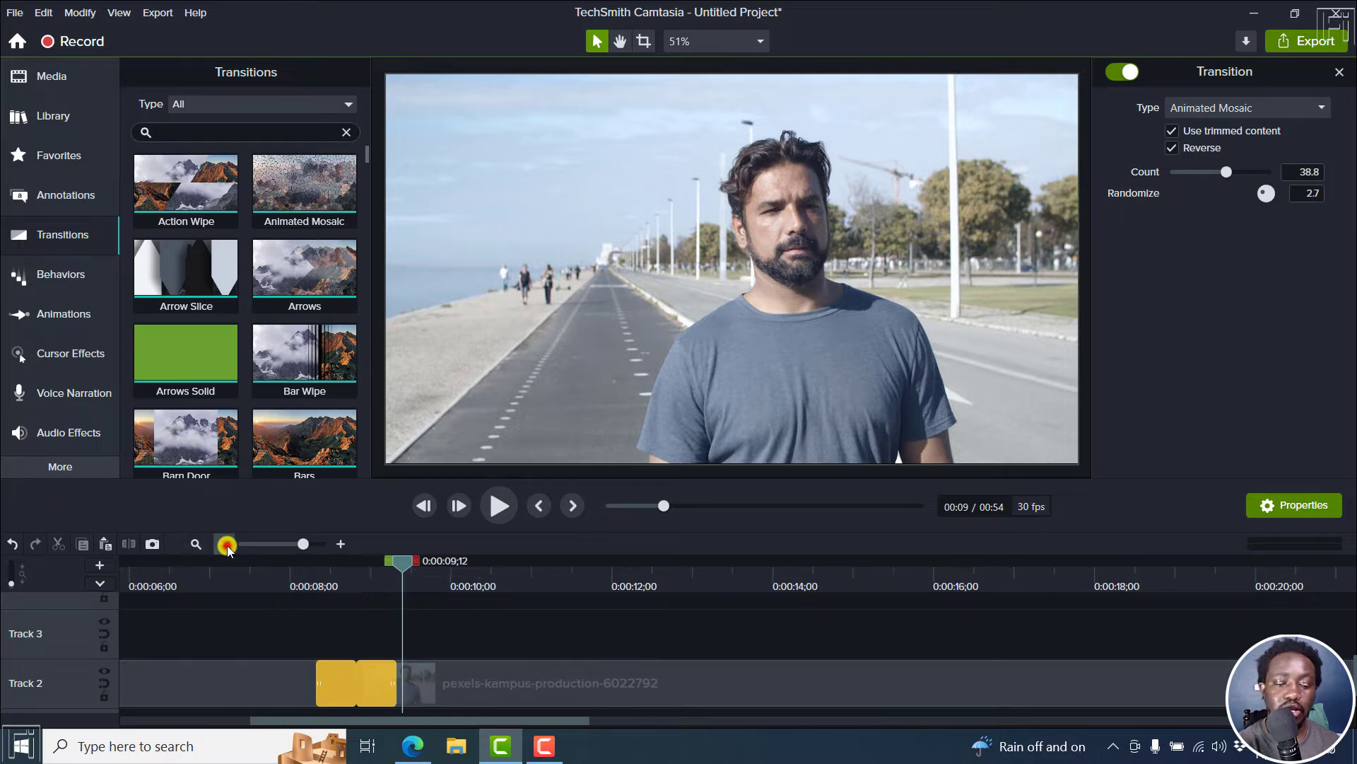
pyautogui.click(225, 544)
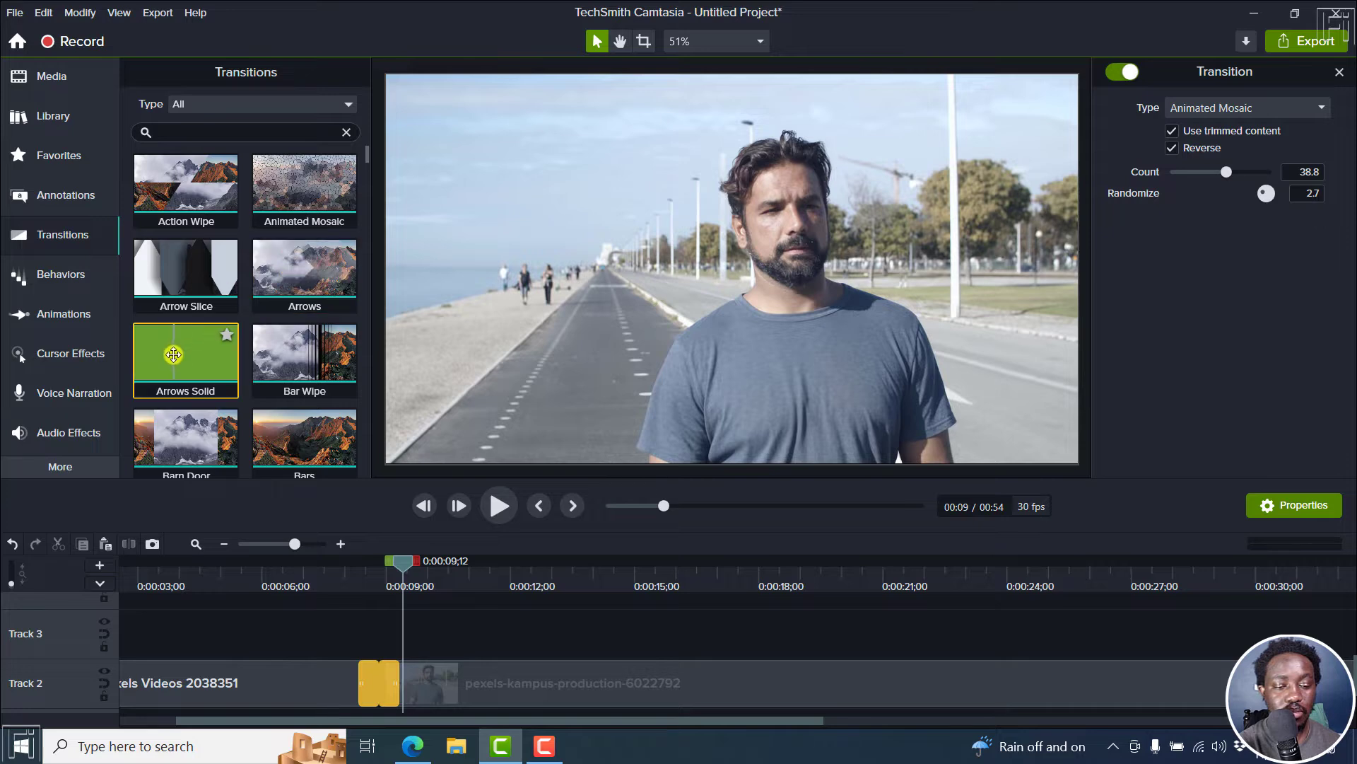
# - Add an Arrows Solid transition at the clip join near 0:00:30 and preview it
pyautogui.moveTo(162, 362); pyautogui.dragTo(1244, 664)
pyautogui.click(1194, 581)
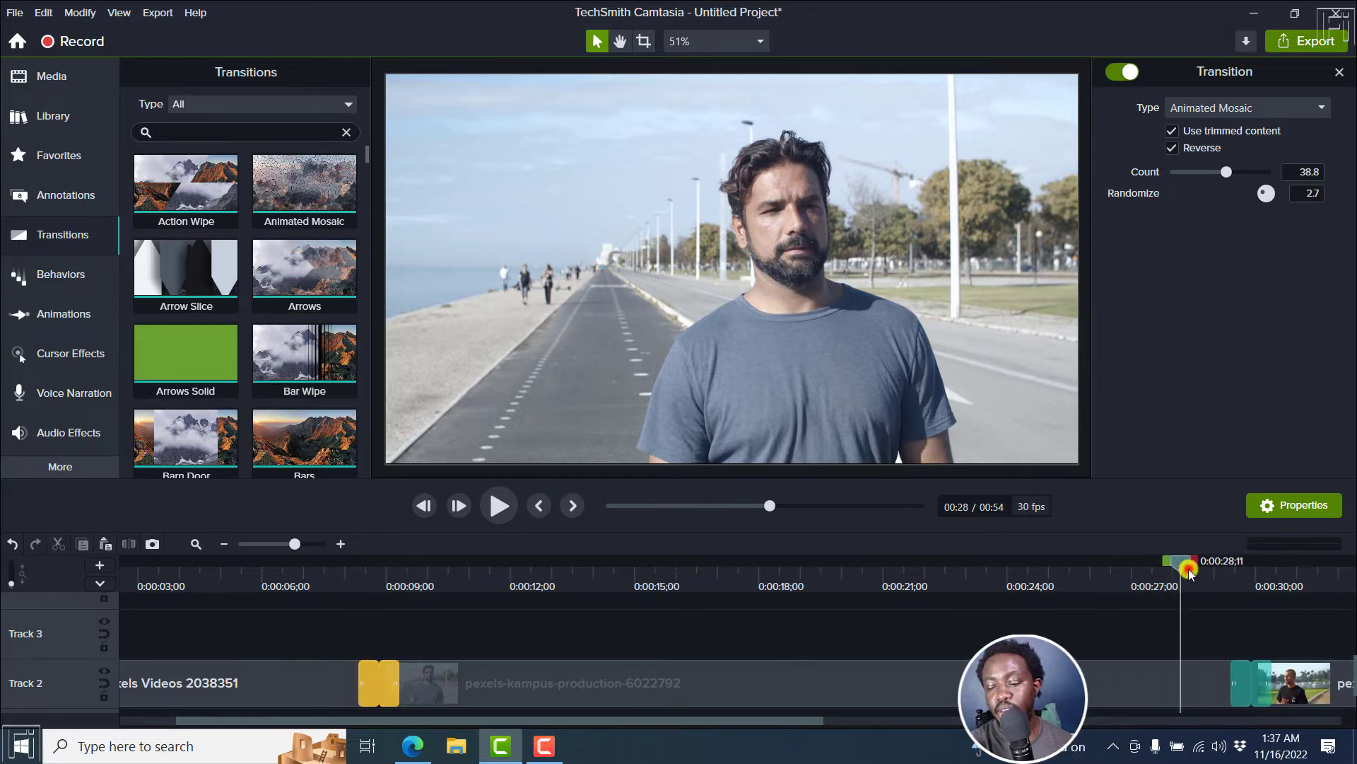
pyautogui.press('space')
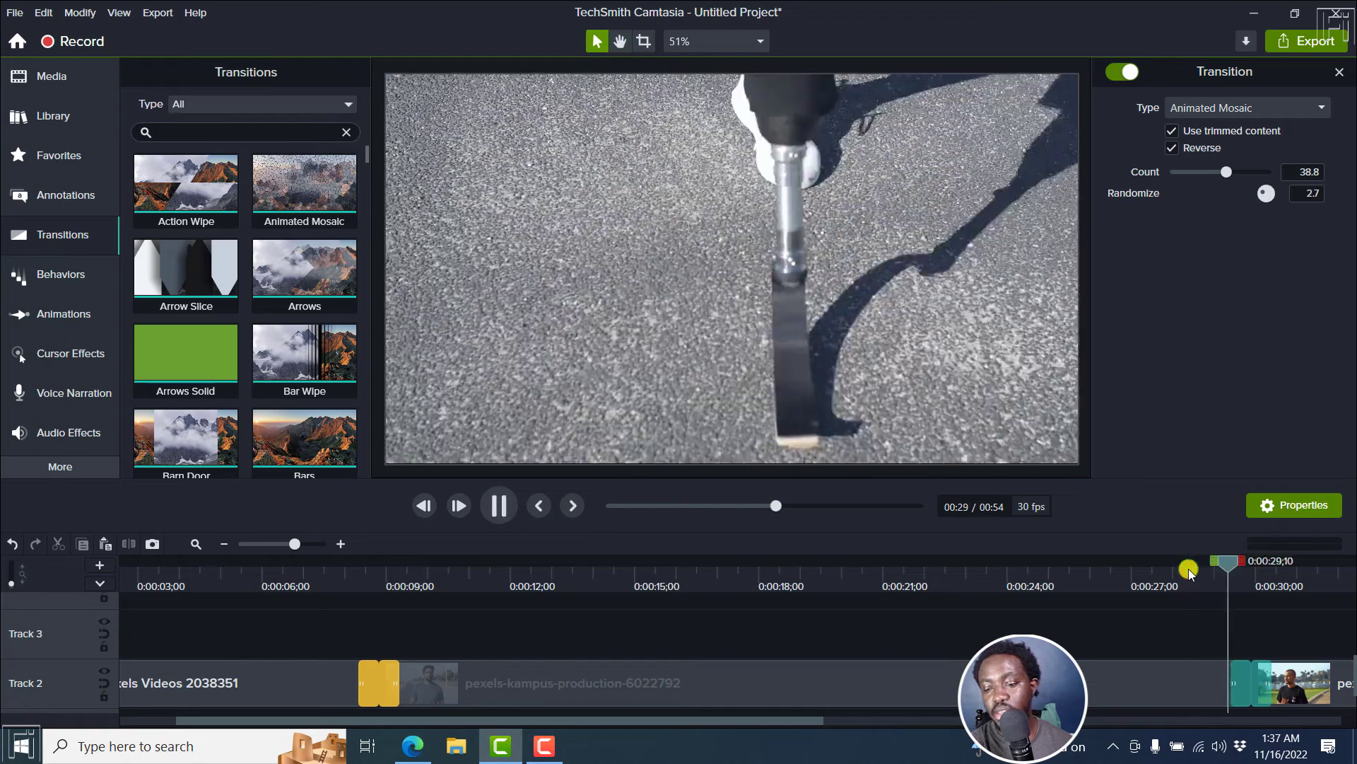
pyautogui.press('space')
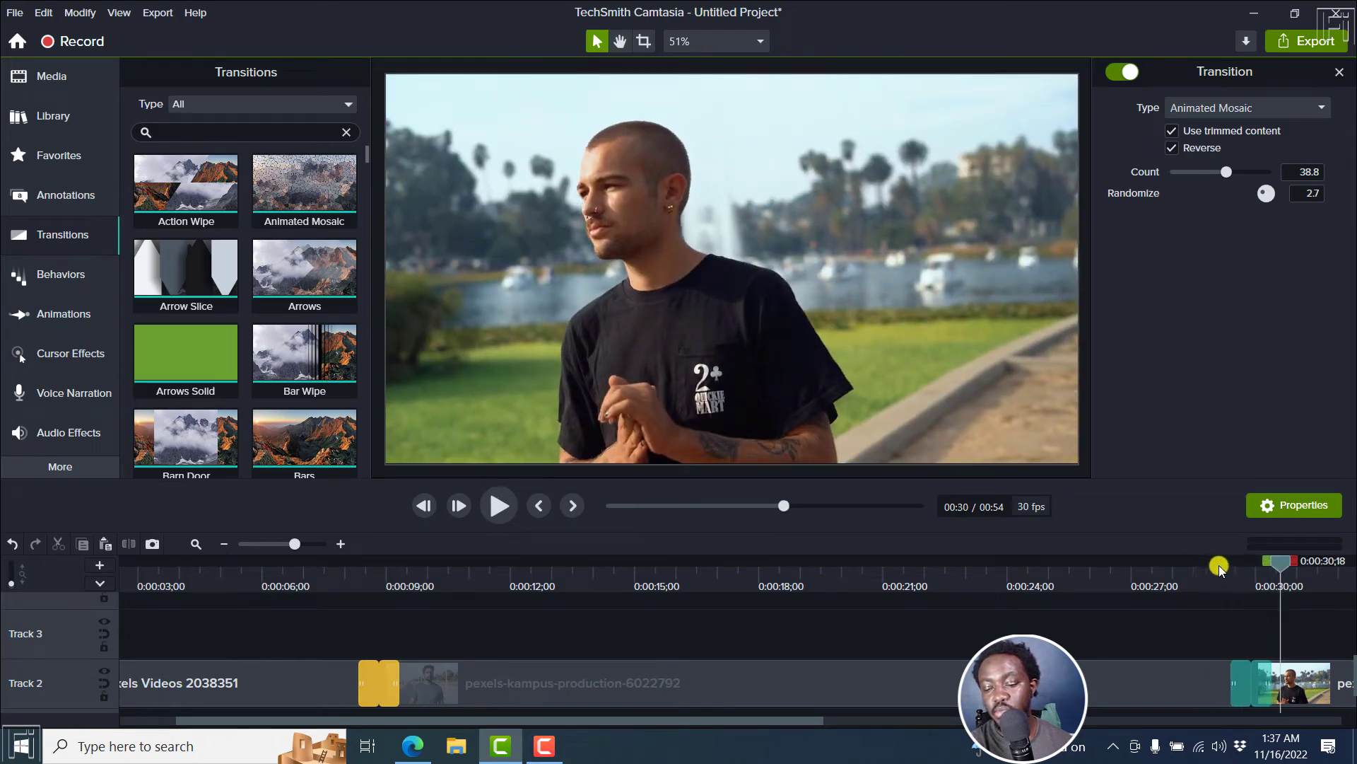
pyautogui.moveTo(1257, 566); pyautogui.dragTo(1239, 574)
# - Change the Arrows Solid colour from green to pink and replay it
pyautogui.click(1244, 684)
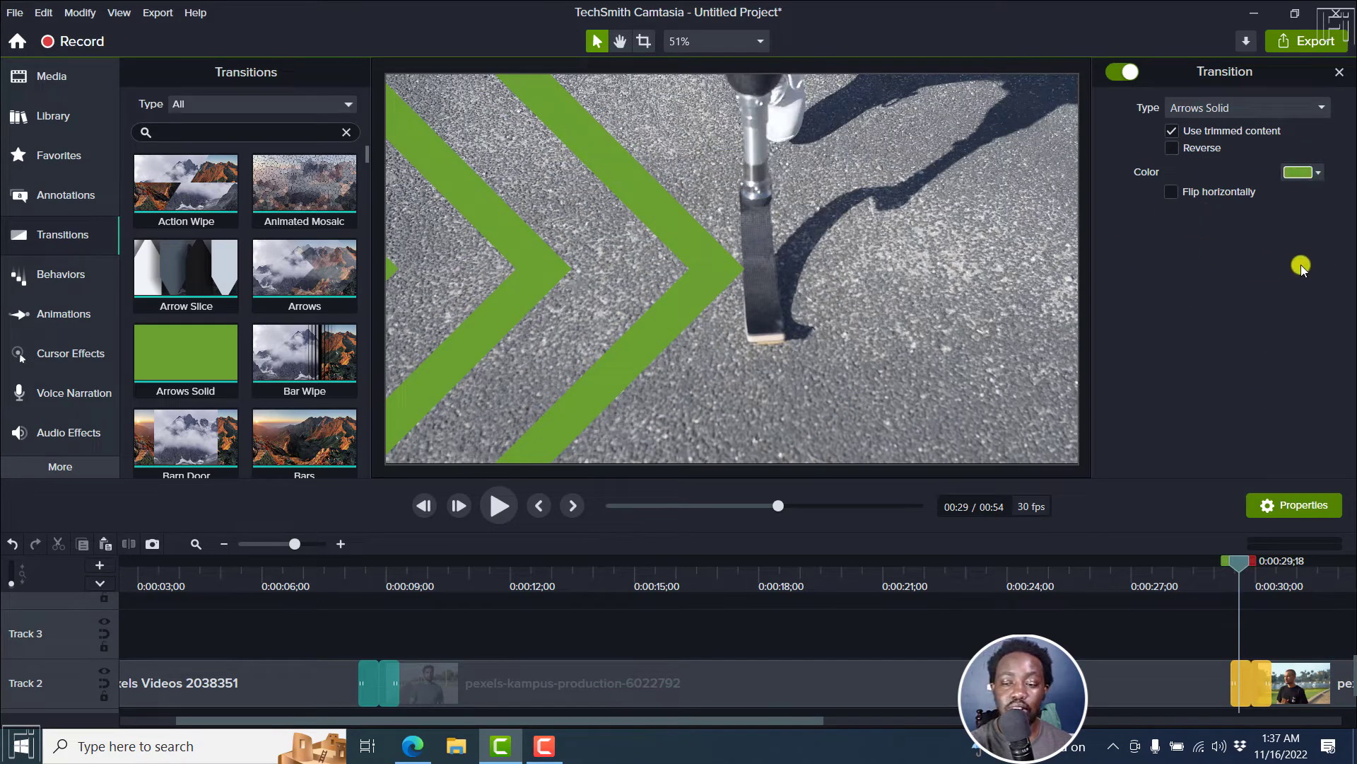
pyautogui.click(1315, 172)
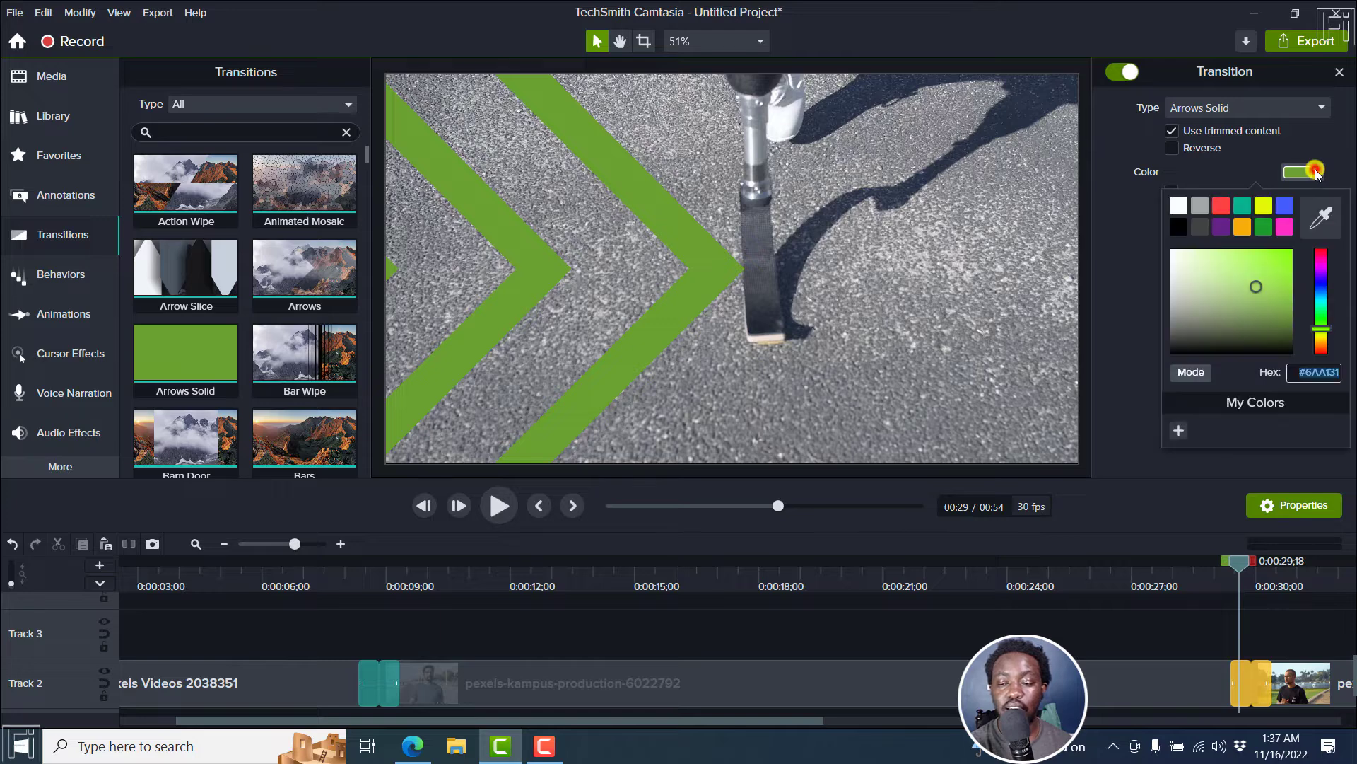
pyautogui.click(1288, 226)
pyautogui.click(1188, 561)
pyautogui.press('space')
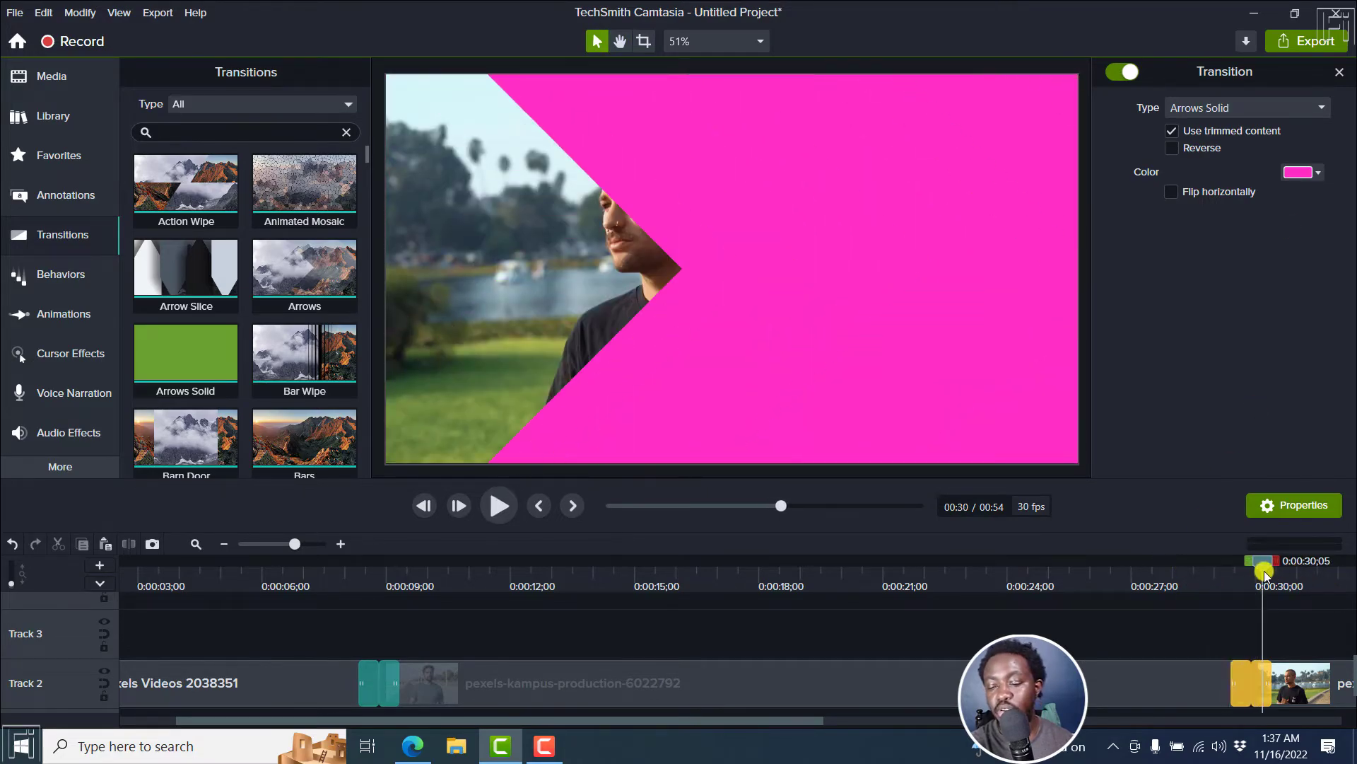
# - Turn on Flip horizontally for the pink arrows transition and preview it
pyautogui.moveTo(1263, 565); pyautogui.dragTo(1241, 574)
pyautogui.click(1173, 191)
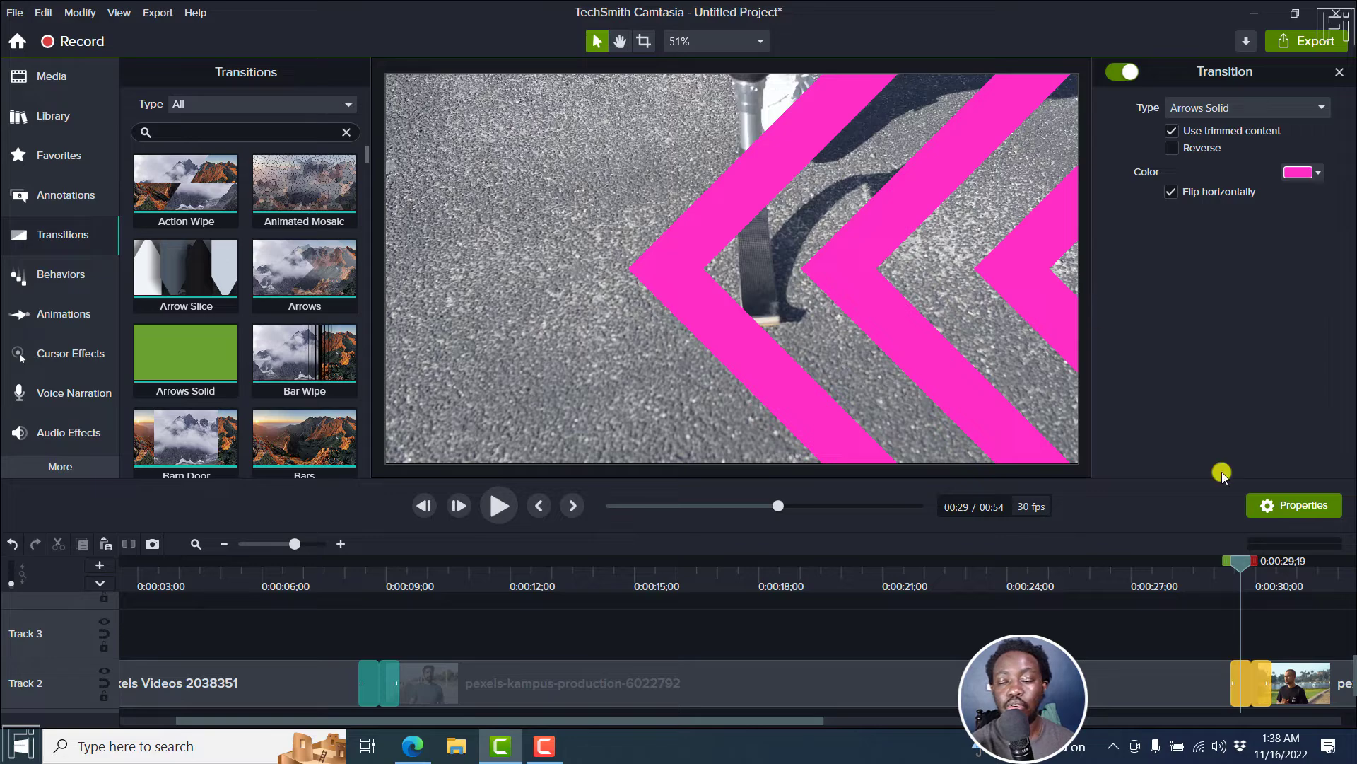
pyautogui.click(1220, 580)
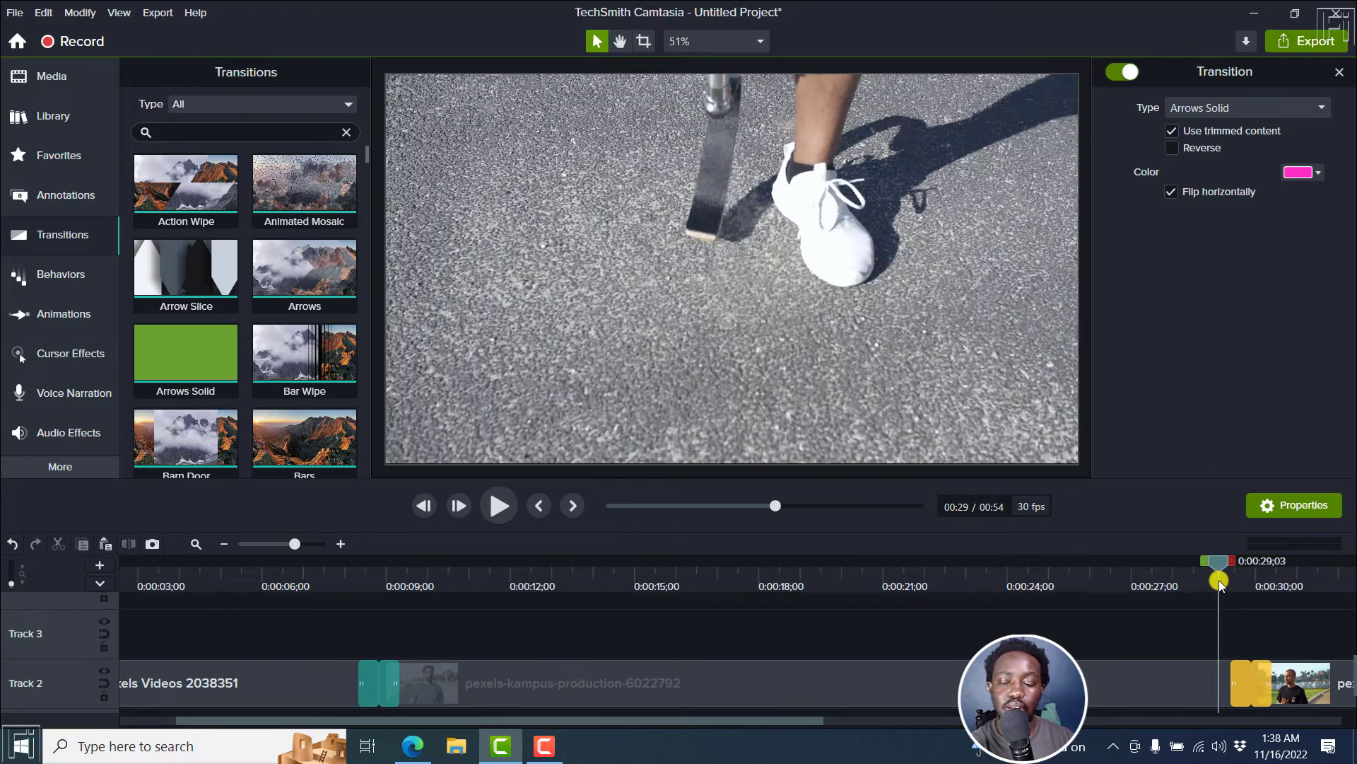
pyautogui.press('space')
pyautogui.press('space')
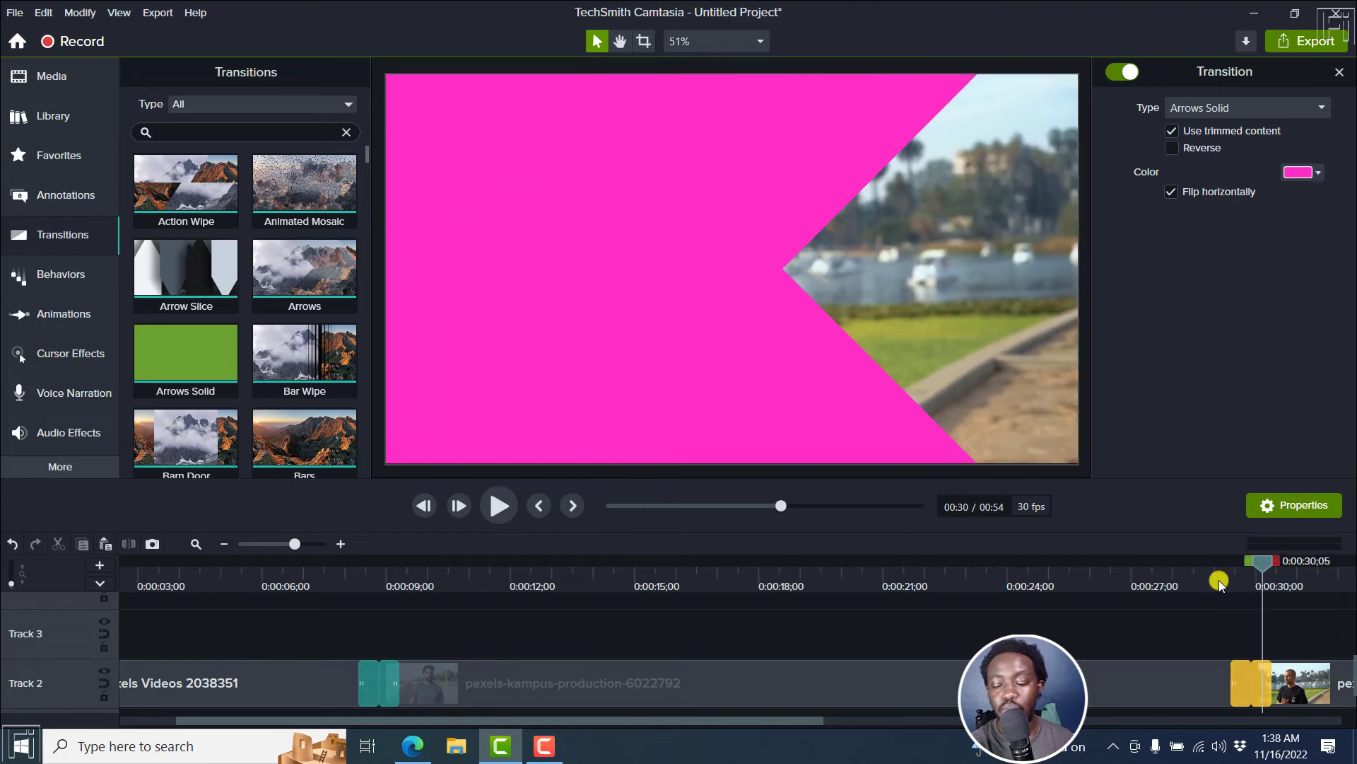
# - Turn on Reverse for the arrows transition and play it back
pyautogui.click(1172, 148)
pyautogui.click(1163, 575)
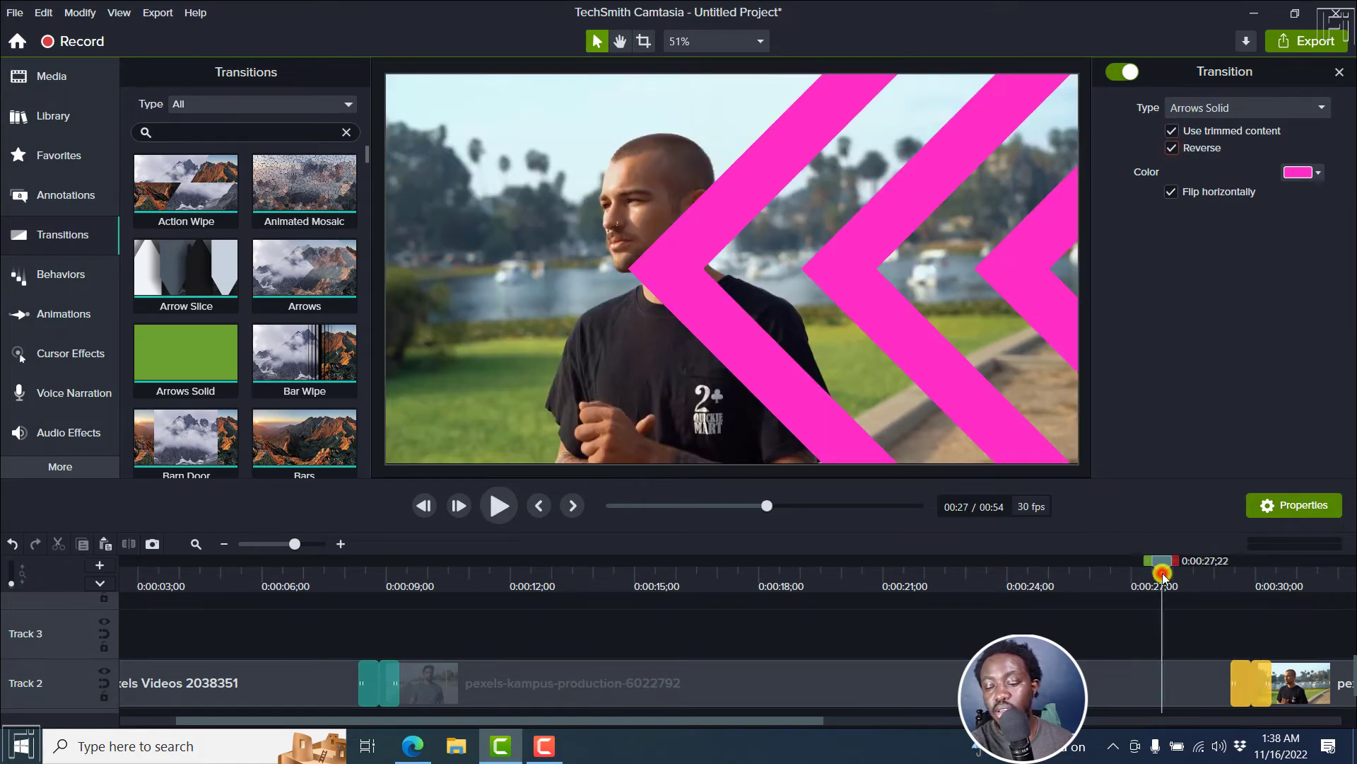
pyautogui.press('space')
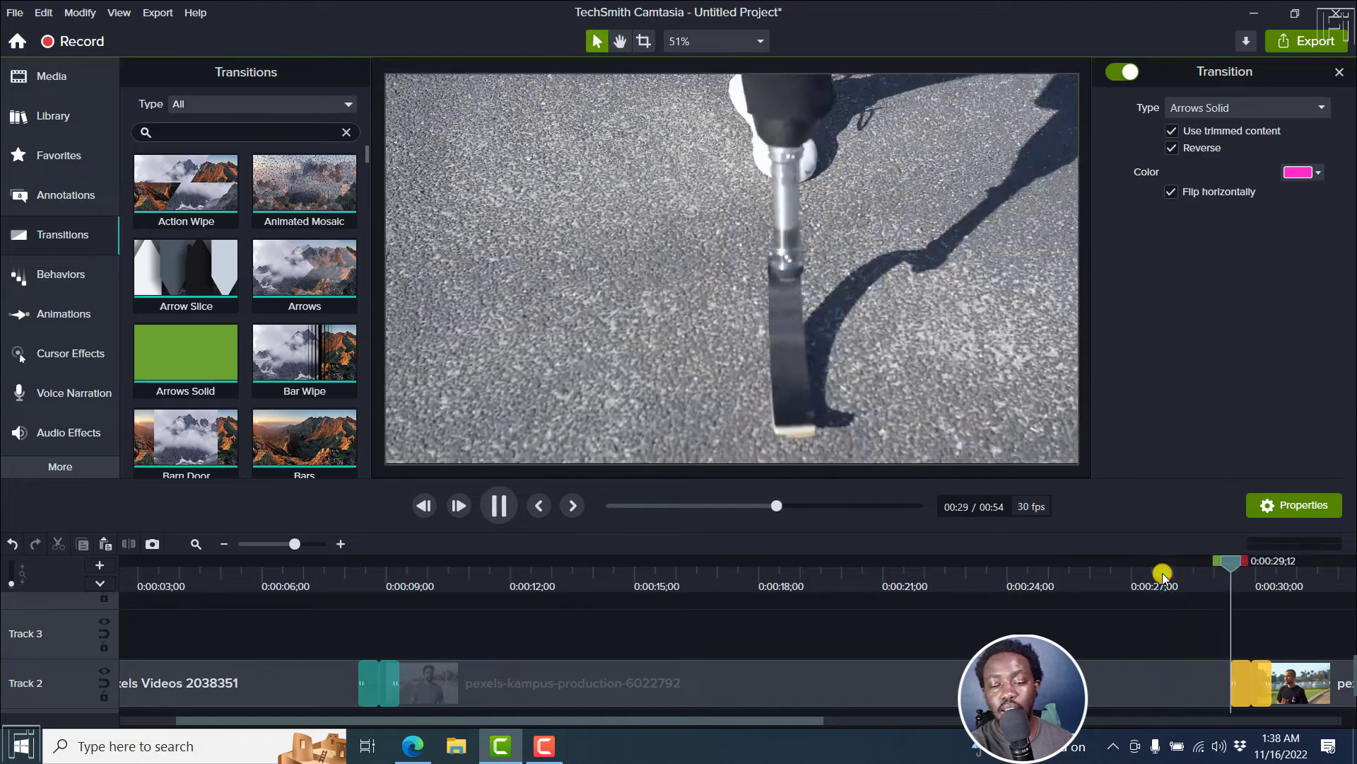
pyautogui.press('space')
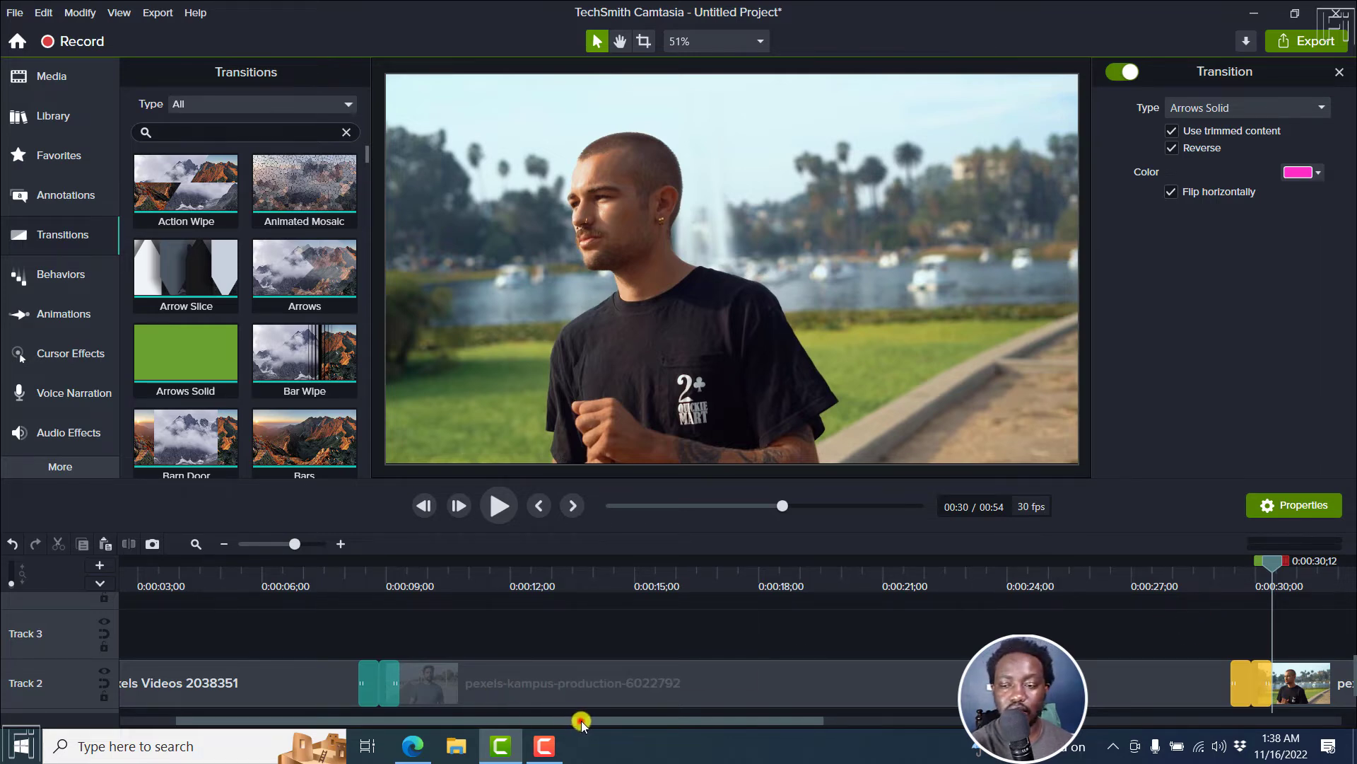
pyautogui.moveTo(581, 719); pyautogui.dragTo(1090, 721)
# - Place a Blob transition on the join between the rodnae and mikhail-nilov clips
pyautogui.click(891, 637)
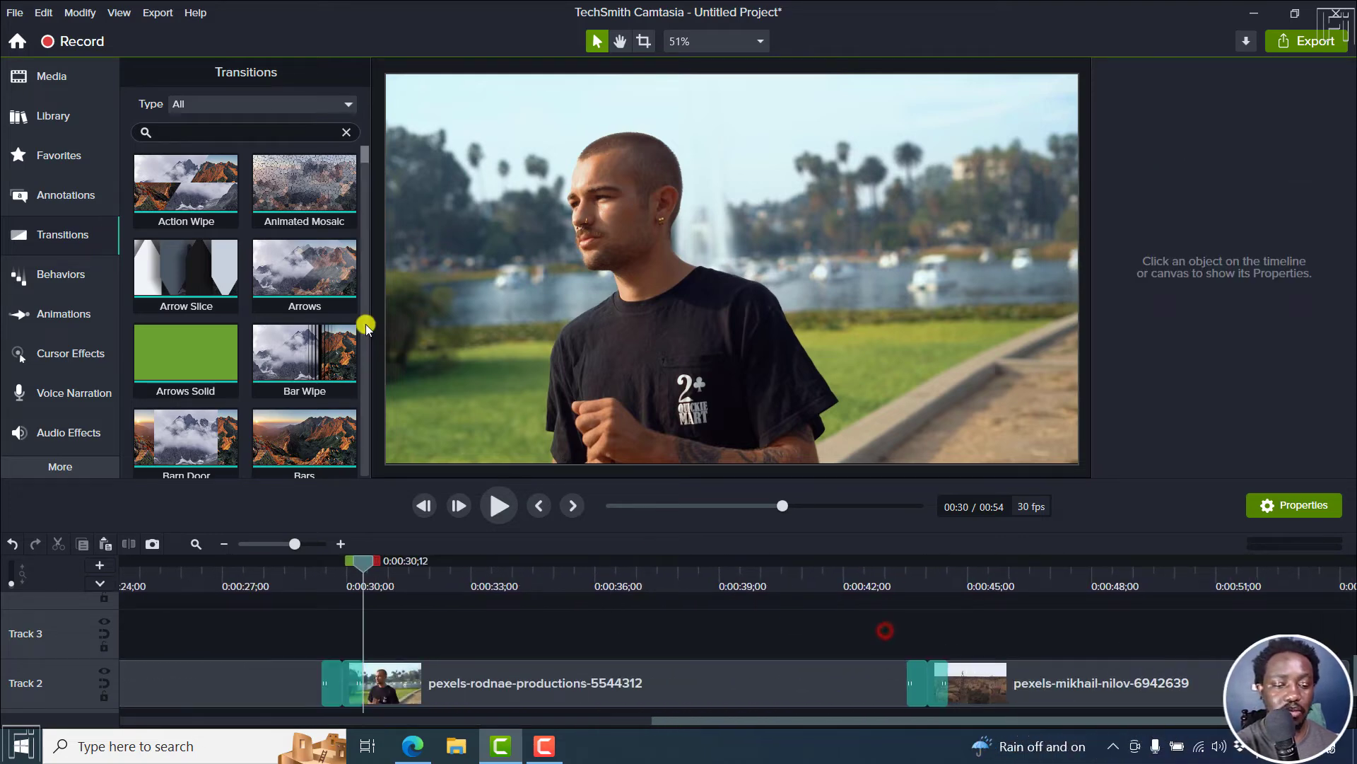
pyautogui.moveTo(365, 154); pyautogui.dragTo(366, 173)
pyautogui.moveTo(314, 265); pyautogui.dragTo(911, 672)
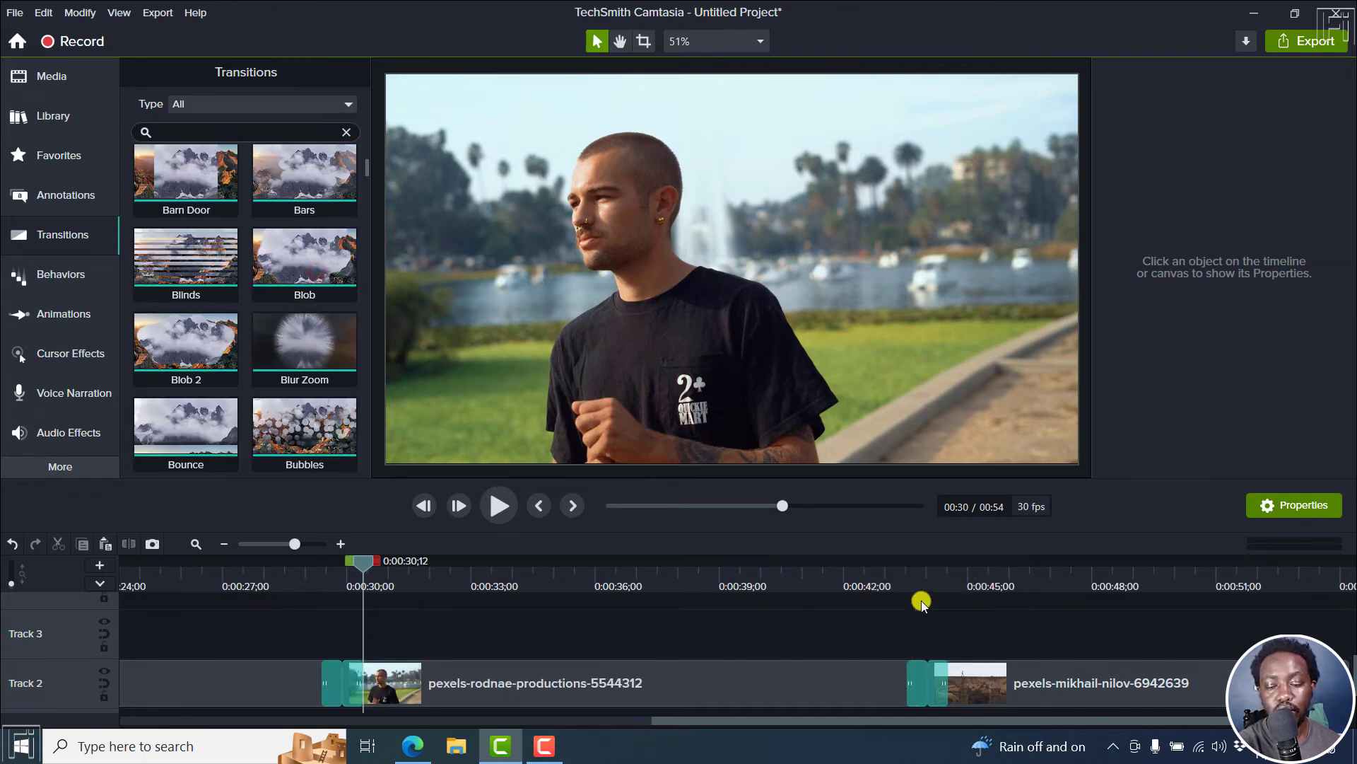
# - Raise the Blob transition's Count to 25.0 and preview it
pyautogui.click(916, 586)
pyautogui.click(920, 681)
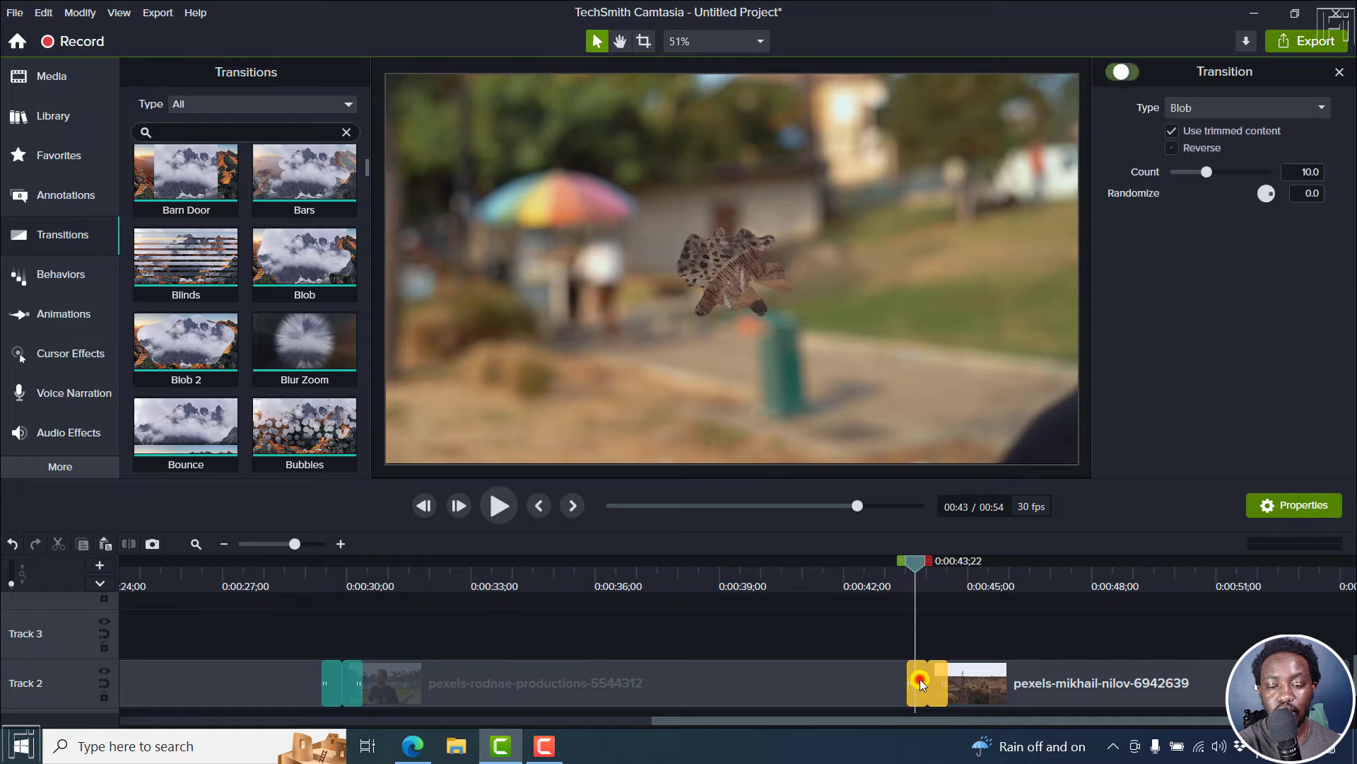
pyautogui.moveTo(1204, 173); pyautogui.dragTo(1288, 185)
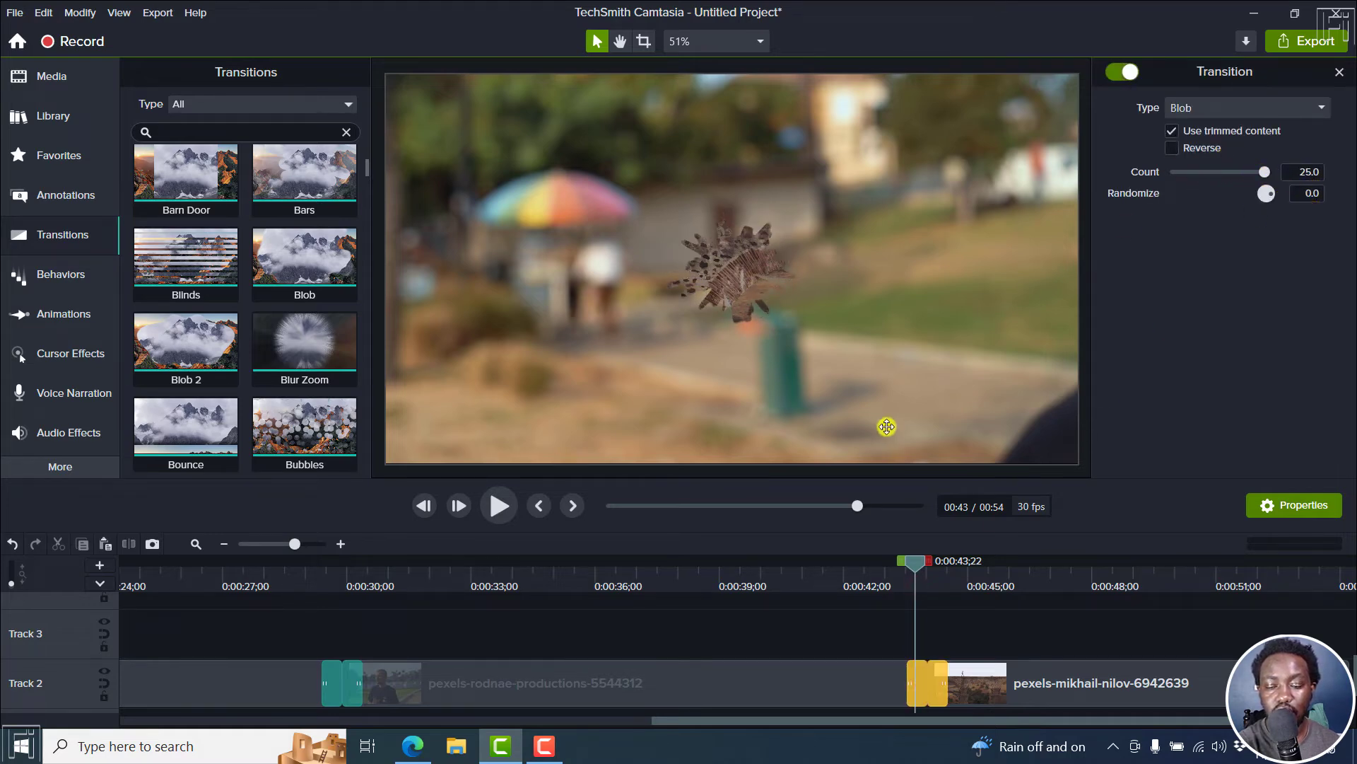
pyautogui.click(825, 571)
pyautogui.press('space')
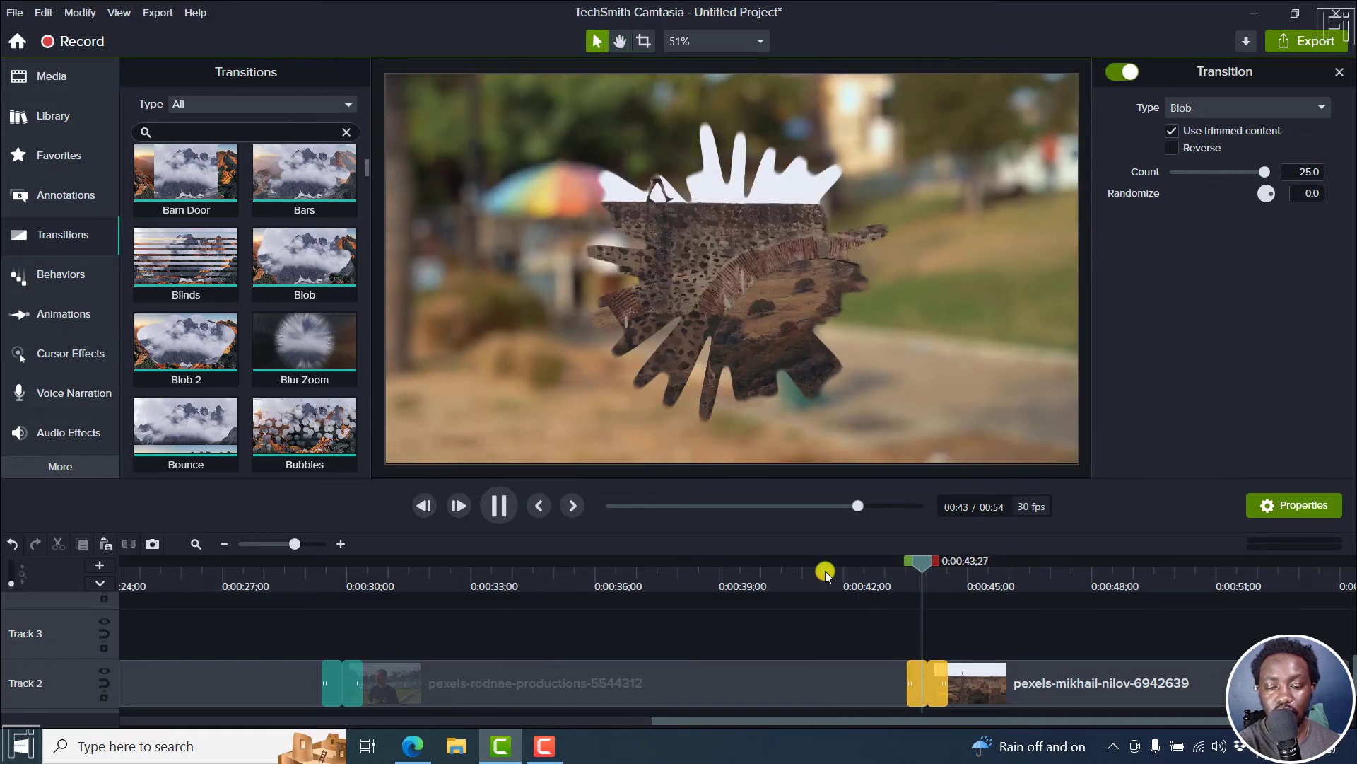
pyautogui.press('space')
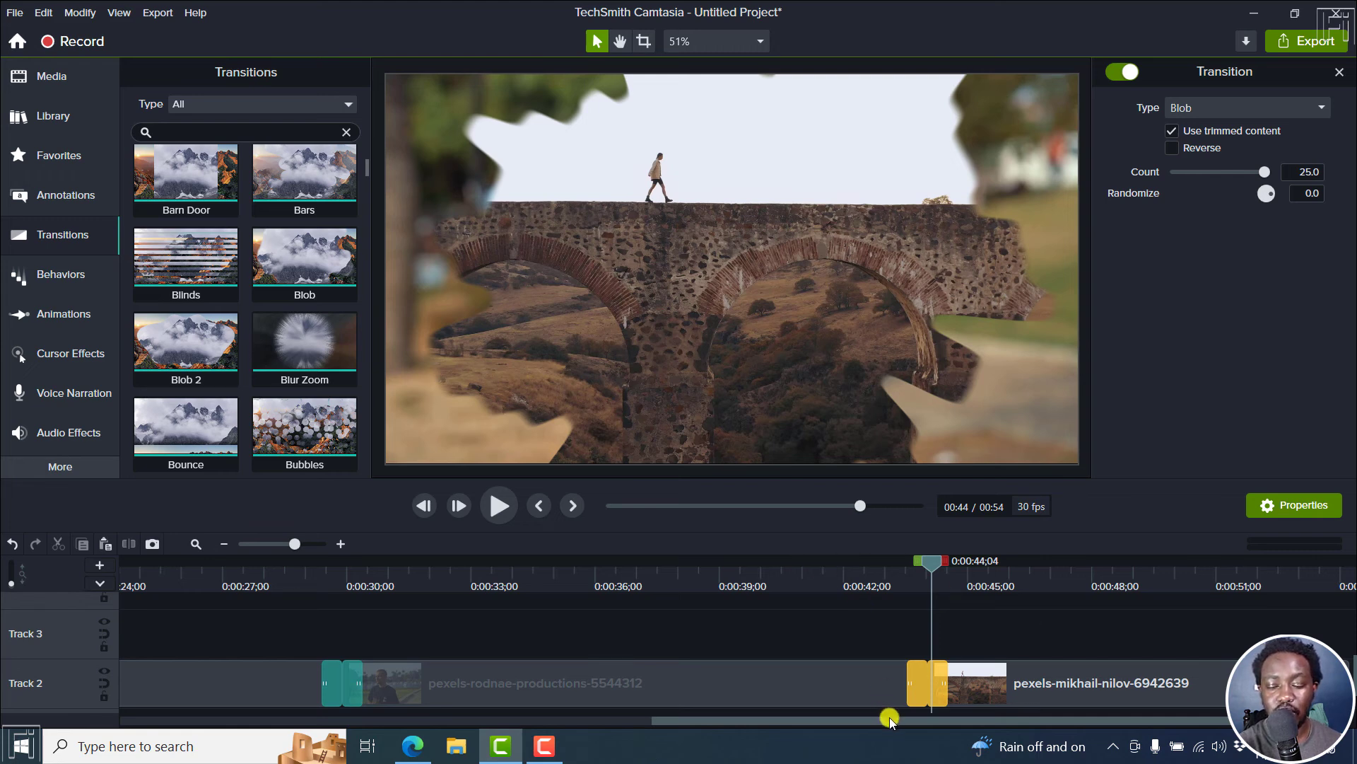
pyautogui.moveTo(889, 719); pyautogui.dragTo(933, 719)
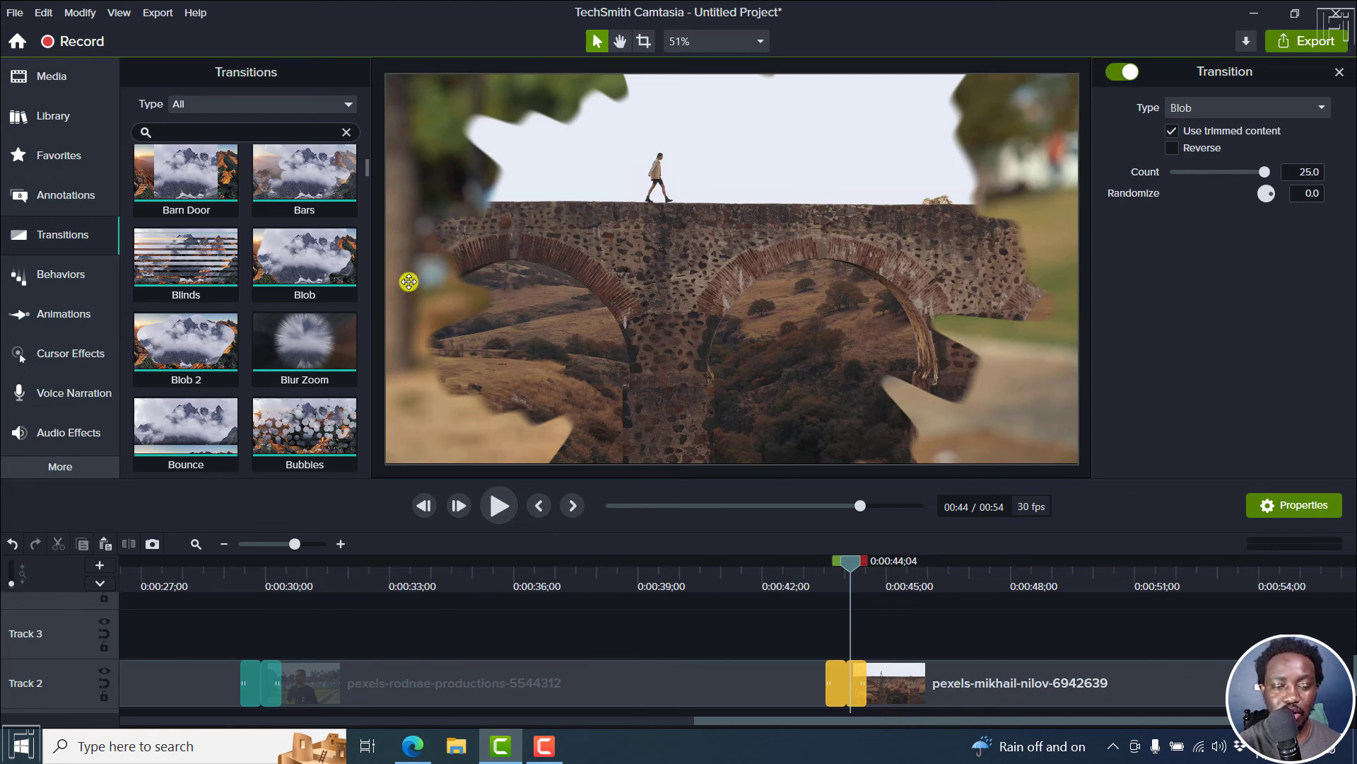